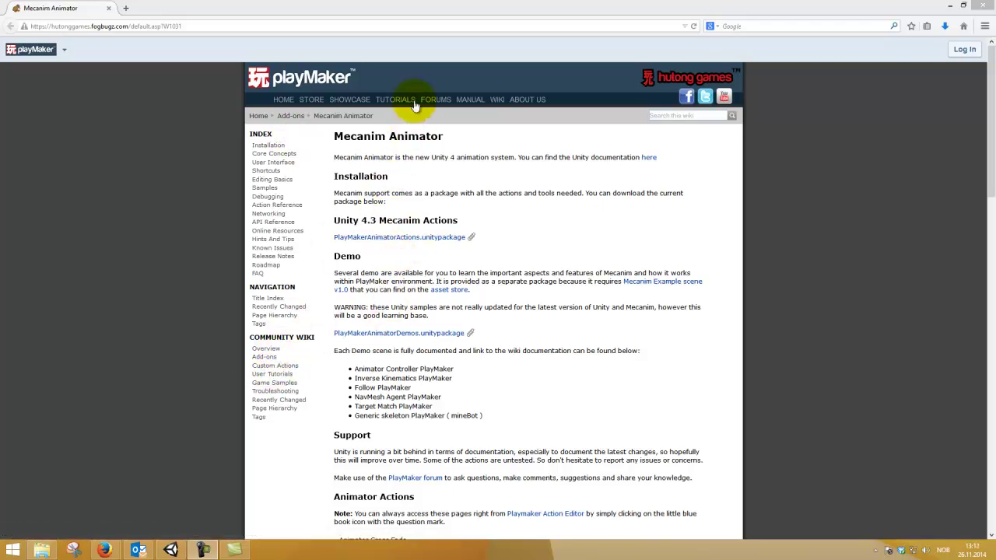
- Browse from the PlayMaker manual to the community wiki's Add-ons and review the Mecanim Animator actions package
left_click(464, 100)
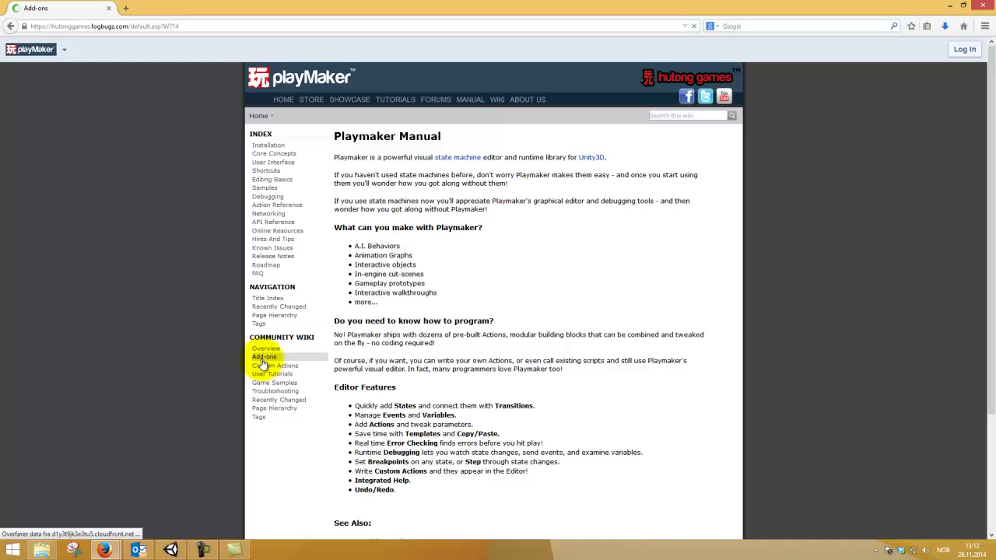
scroll(427, 276, "down", 4)
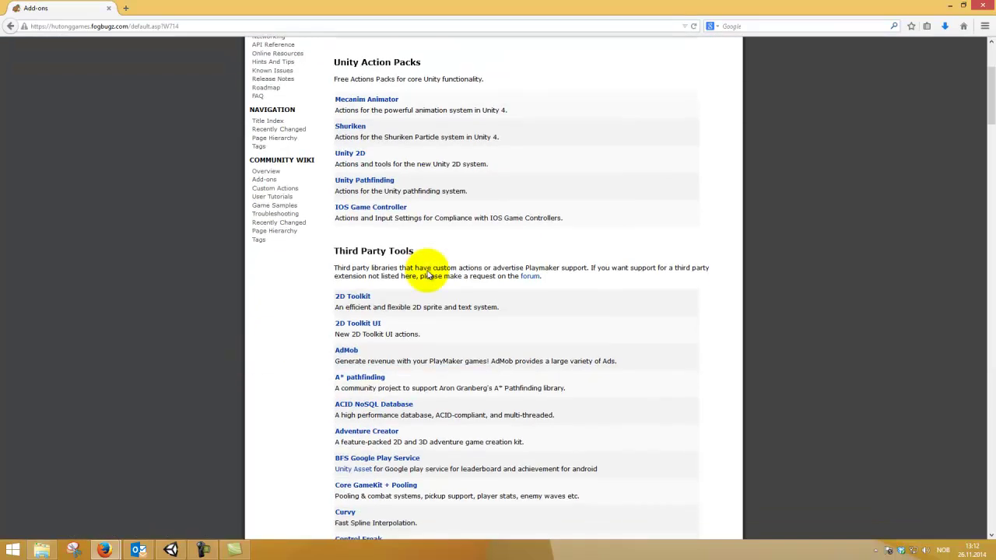
scroll(420, 249, "up", 3)
left_click_drag(417, 221, 387, 221)
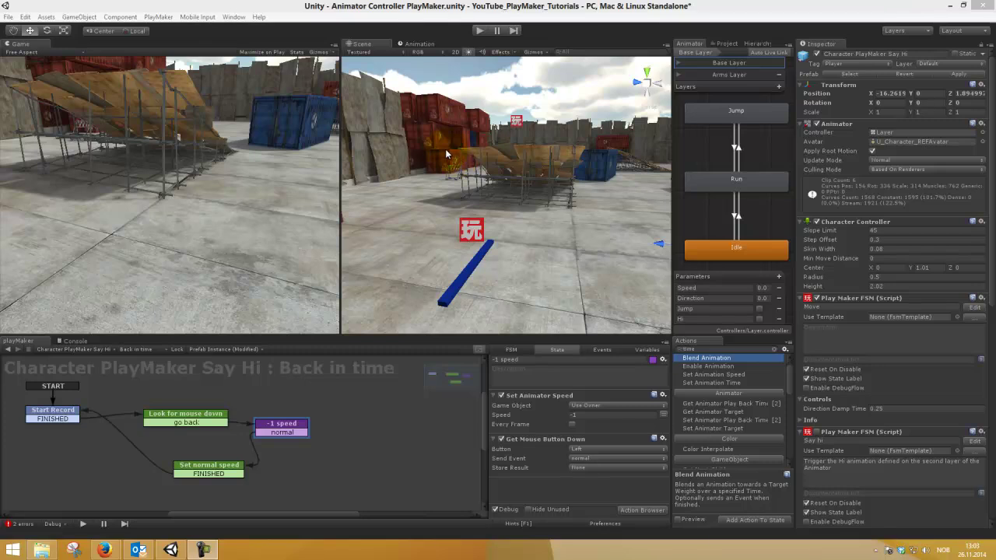
- Play the scene, run the character forward with a jump, rewind the motion with the Back in time FSM, and stop playback
left_click(479, 31)
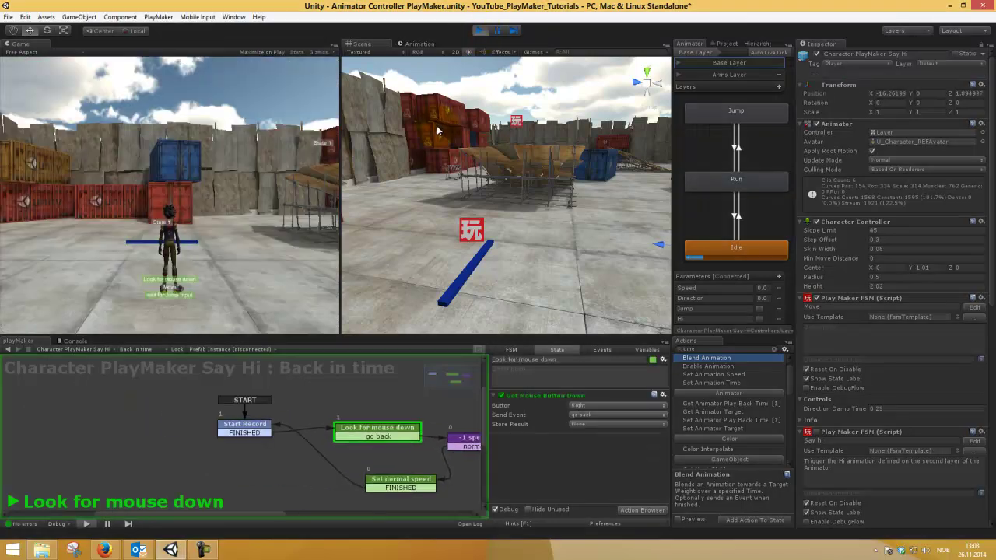
key("w")
key("space")
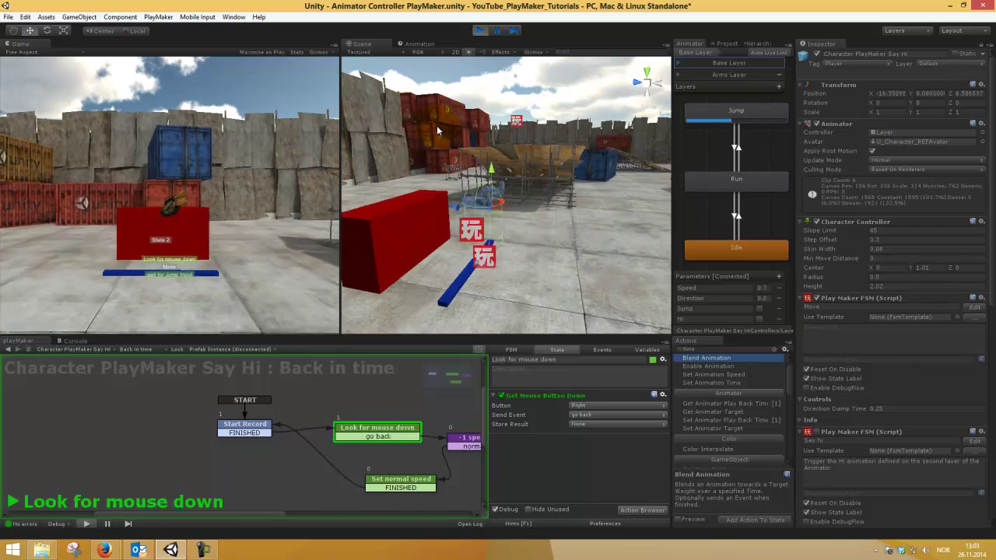
right_click(238, 148)
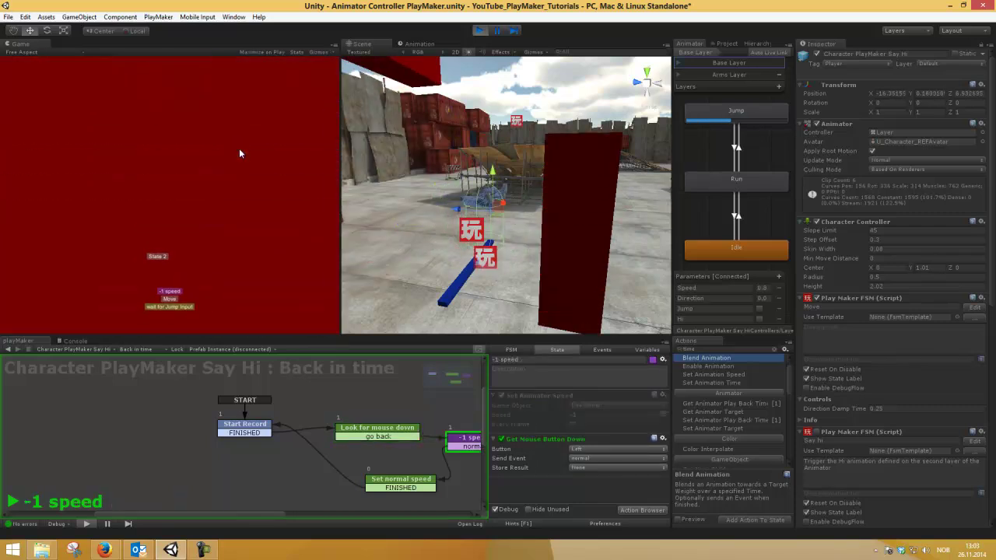
right_click(241, 147)
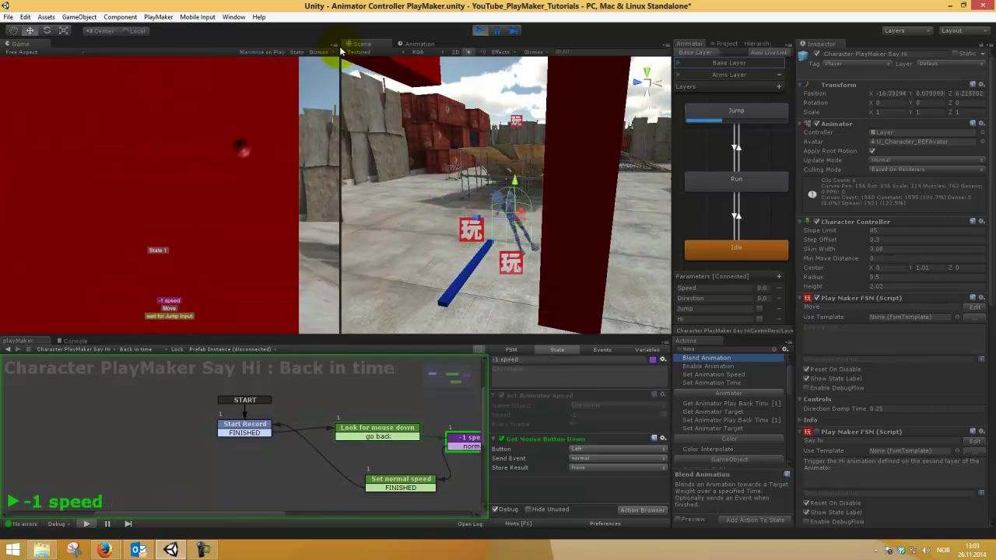
left_click(480, 32)
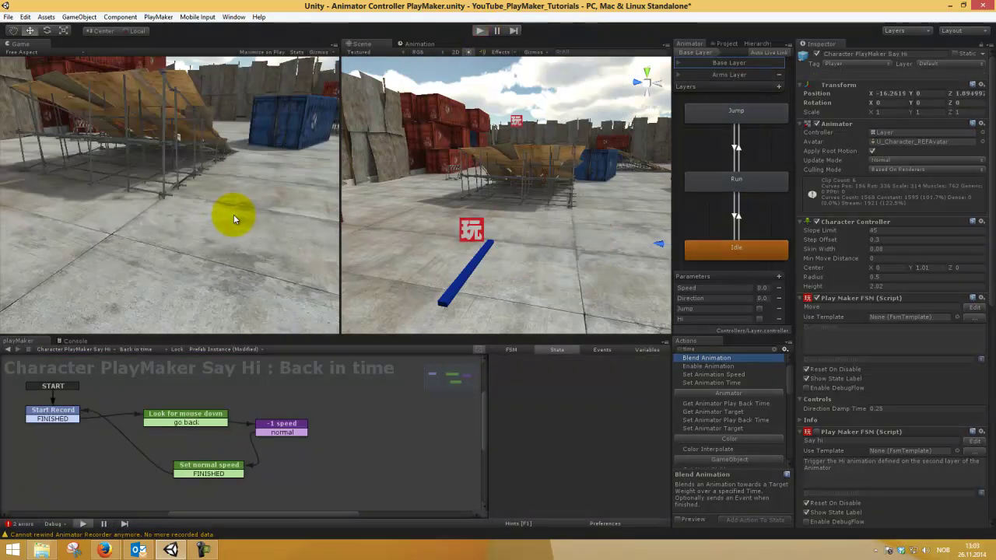
- Replay the scene to test rewinding the character during a forward run and jump, and stop it again
key("ctrl+p")
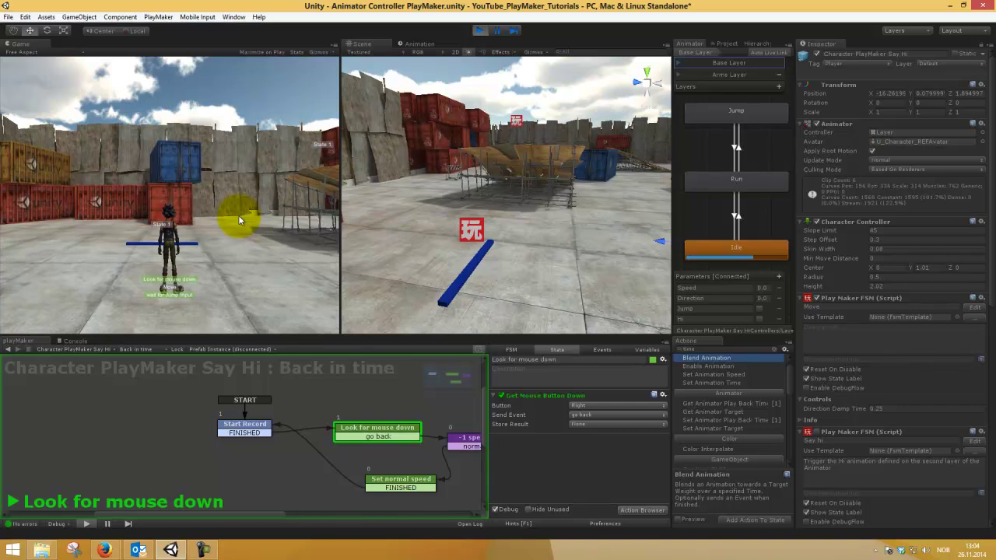
key("w")
key("space")
right_click(238, 216)
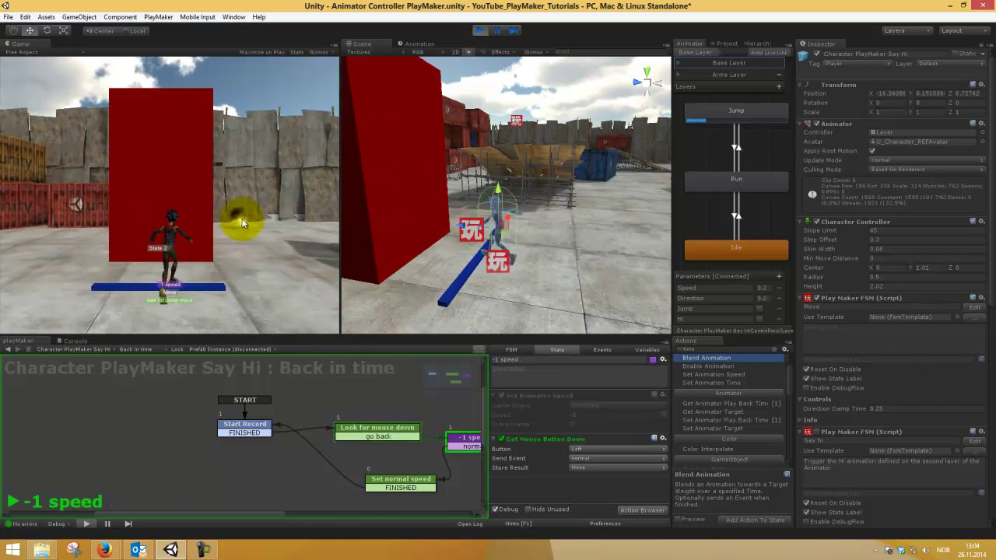
left_click(477, 31)
- Restart the scene and test rewinding the jump, including after steering the character around the yard and over the wooden ramp
left_click(268, 176)
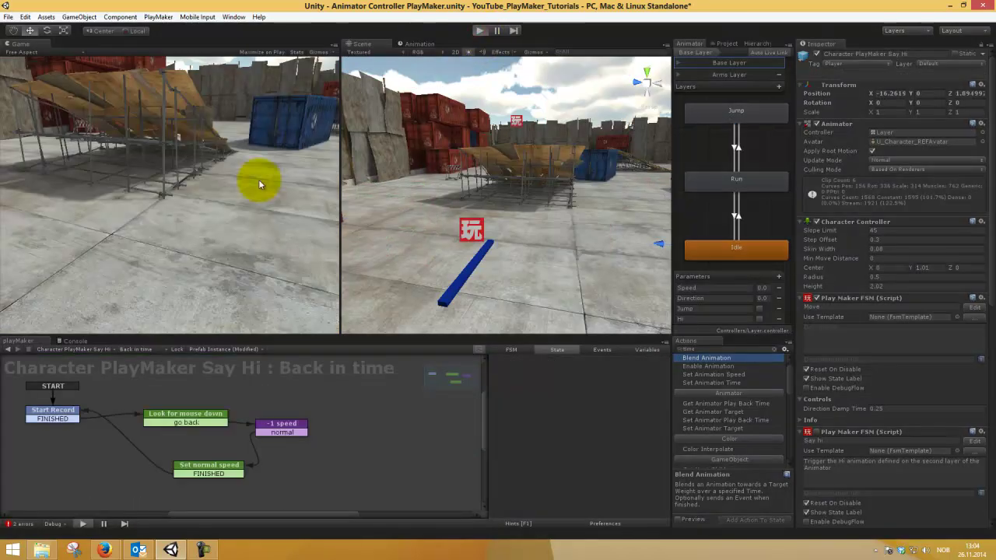
key("ctrl+p")
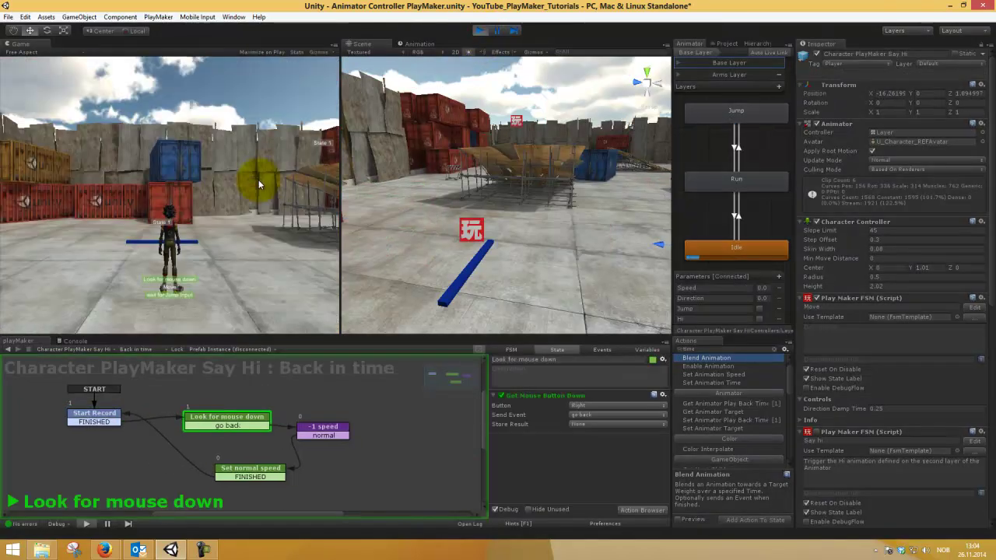
right_click(259, 180)
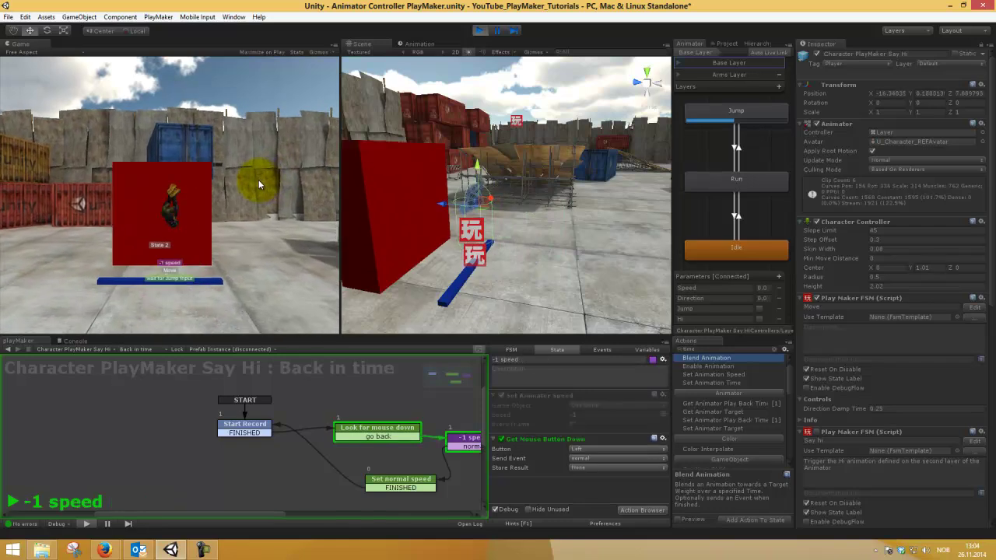
key("w")
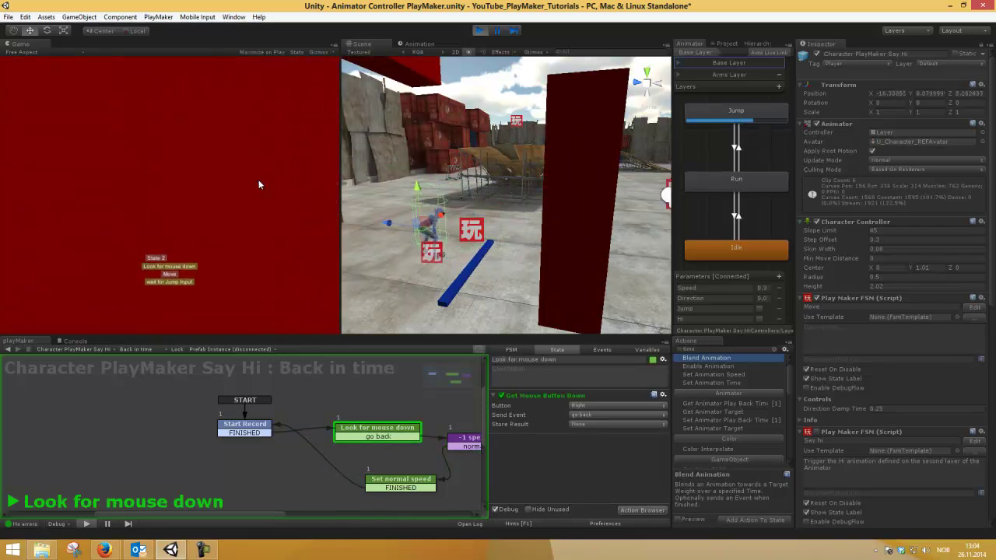
key("d")
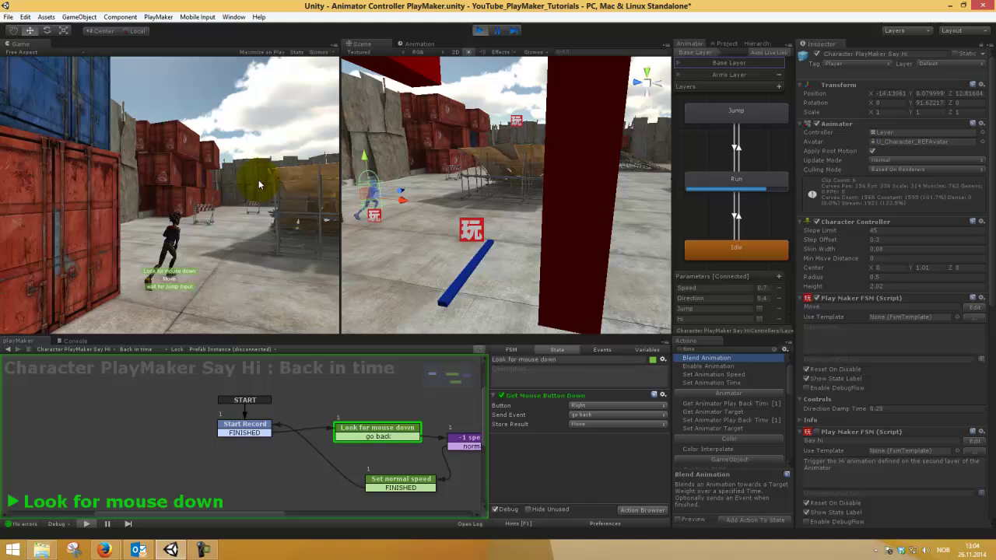
key("a")
key("d")
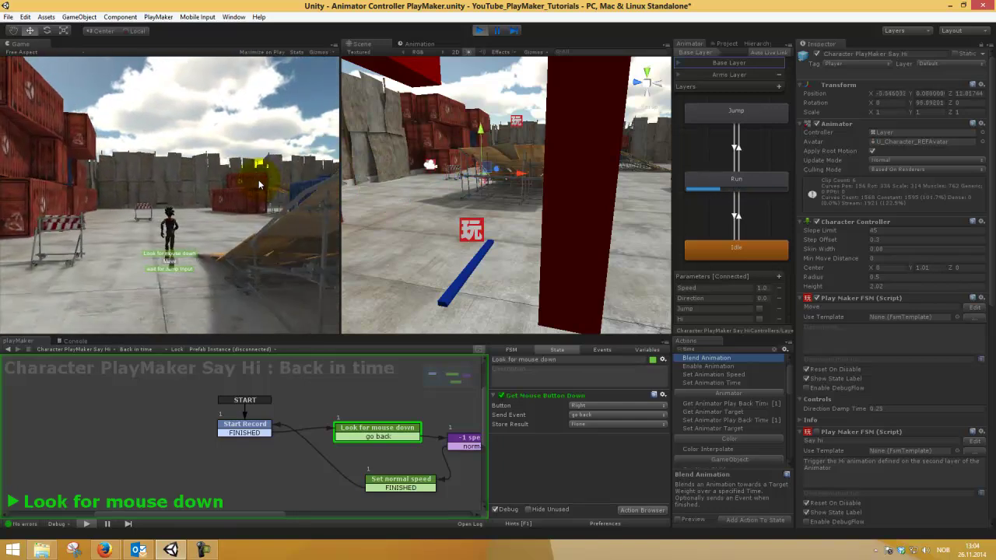
key("d")
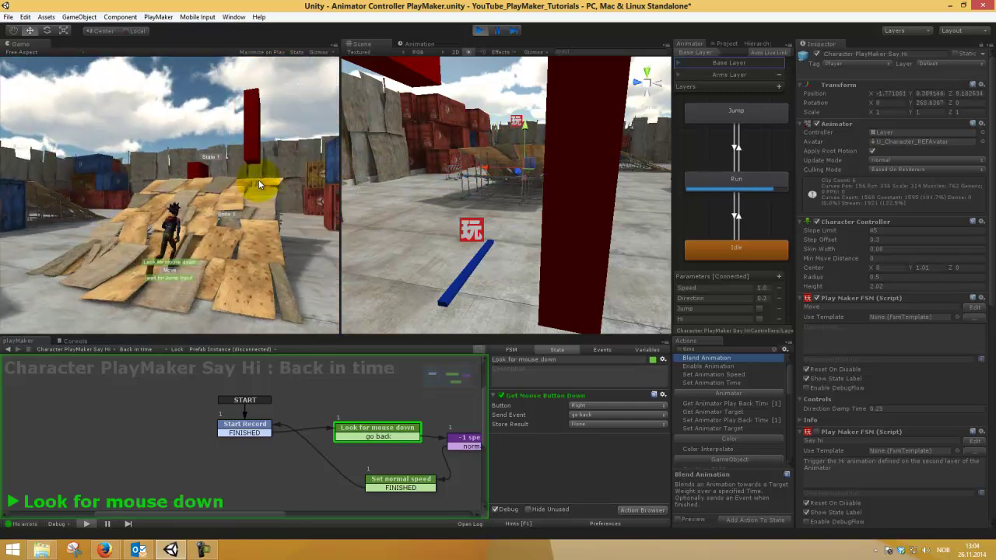
key("space")
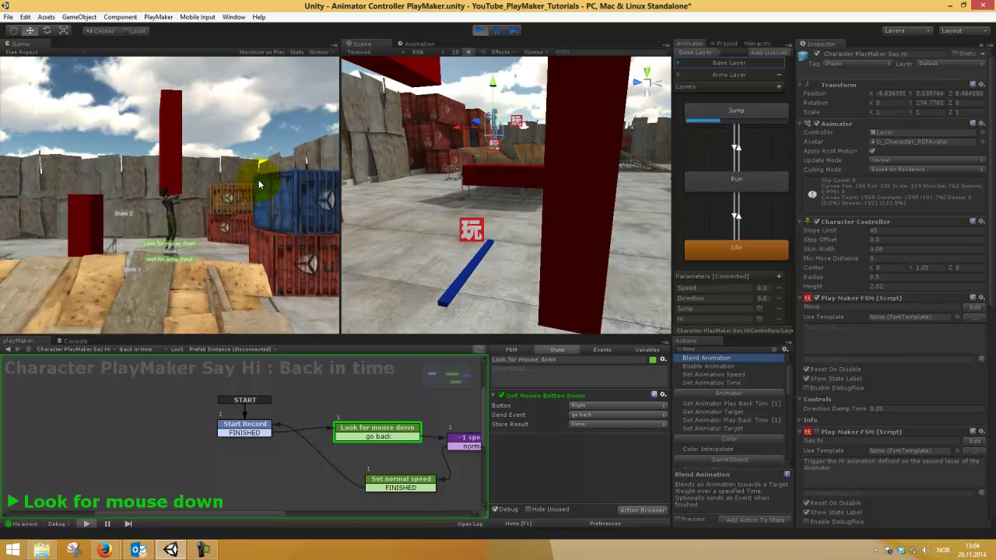
right_click(259, 179)
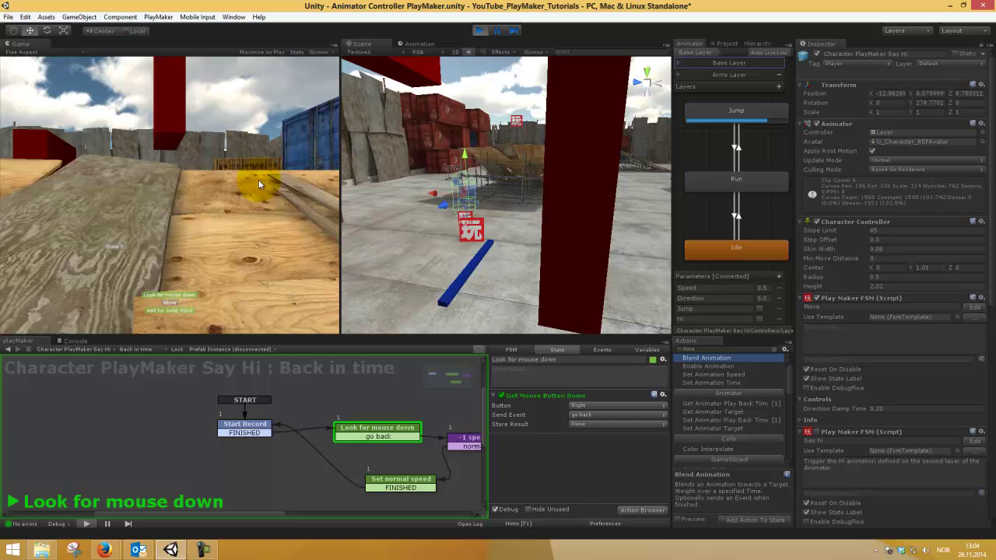
- Run the character around the yard and up the second ramp with a jump, and rewind the whole run
key("w")
key("a")
left_click(258, 180)
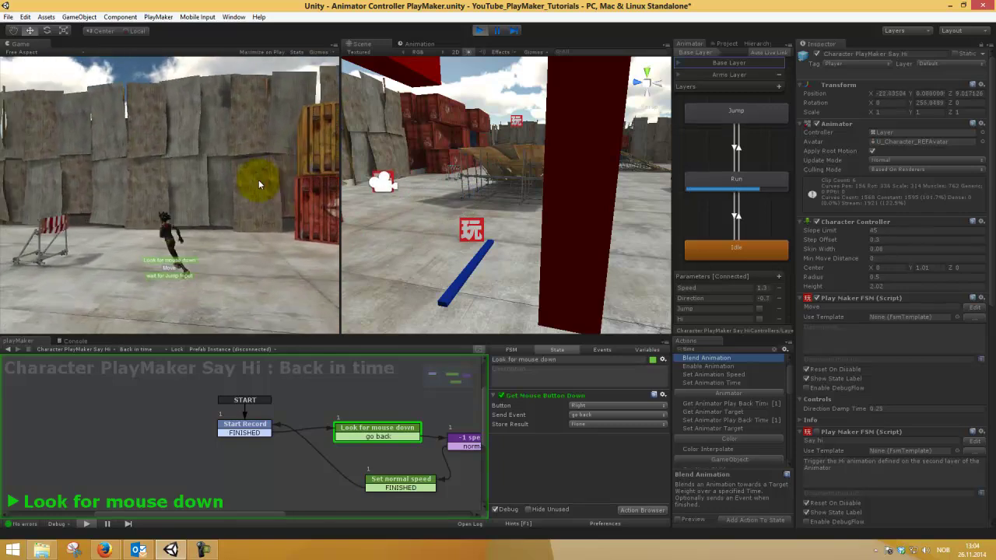
key("a")
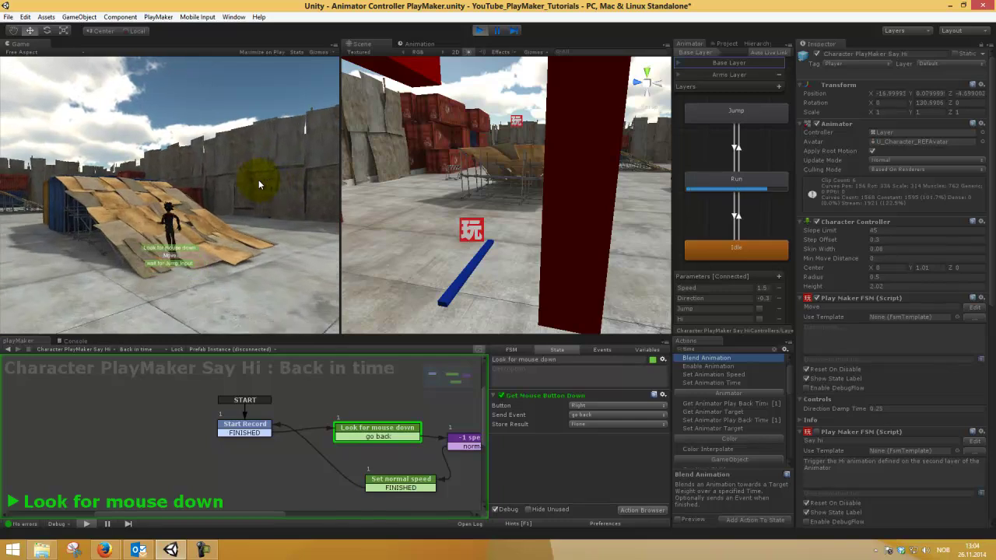
key("a")
key("space")
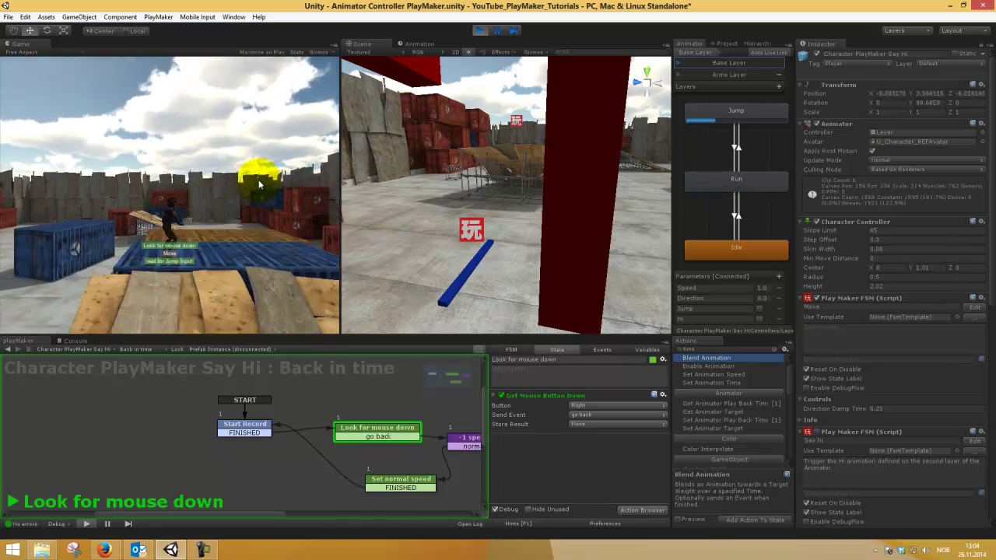
key("w")
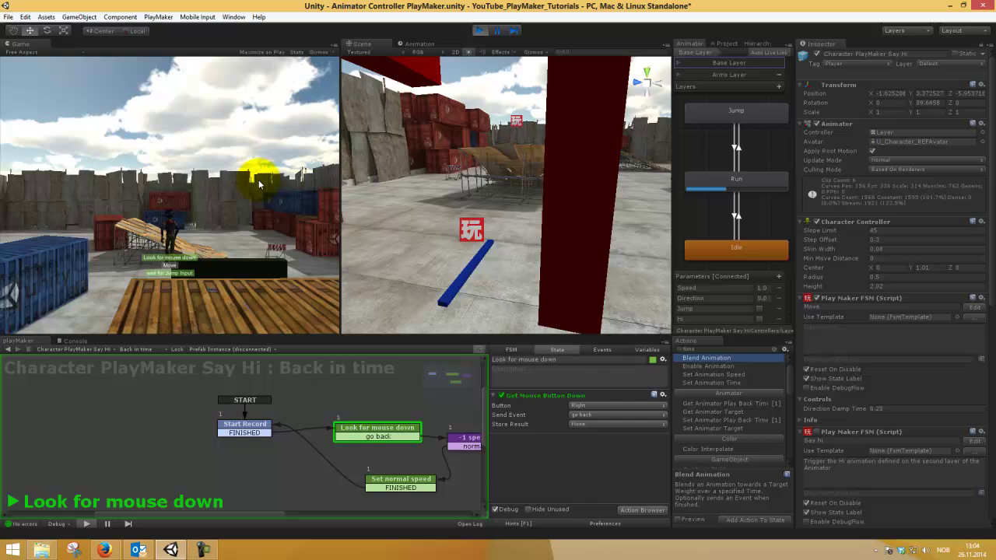
right_click(258, 180)
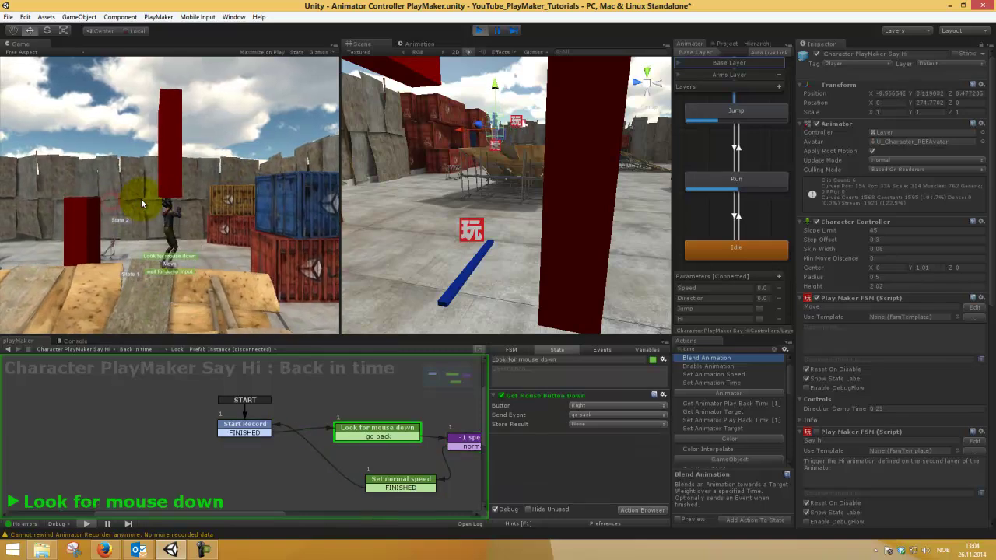
- Run the character forward and turn left, test rewinding and returning to normal speed, and stop the scene
key("w")
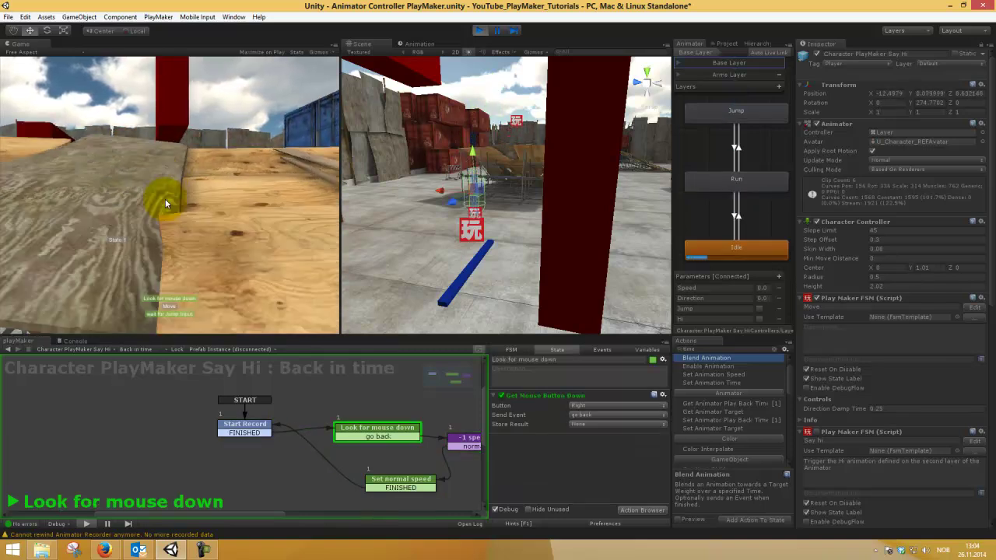
key("a")
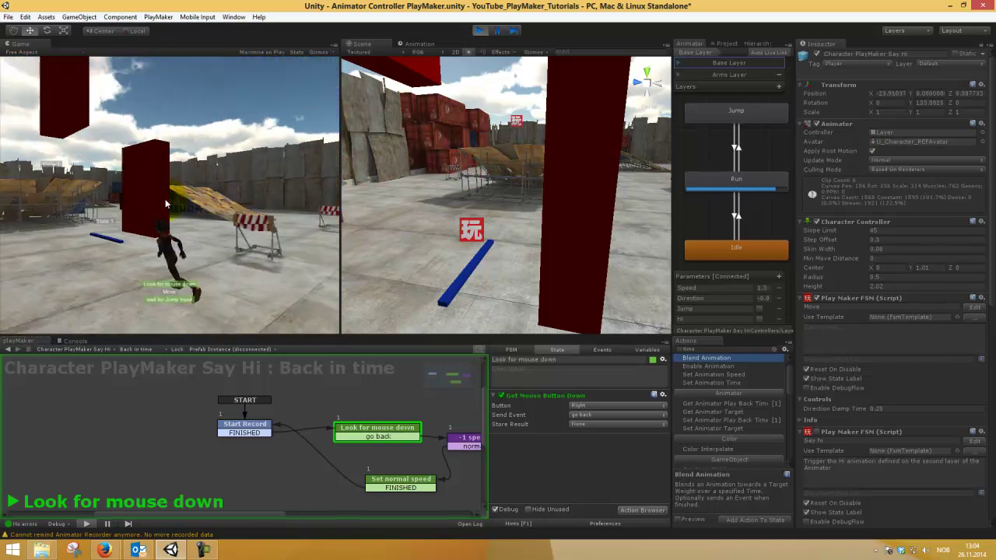
right_click(165, 204)
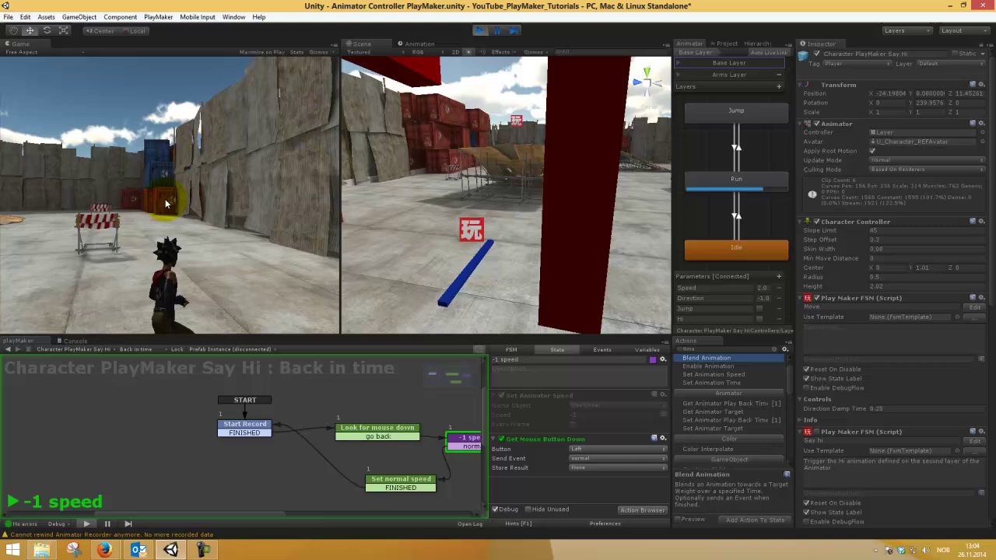
left_click(165, 204)
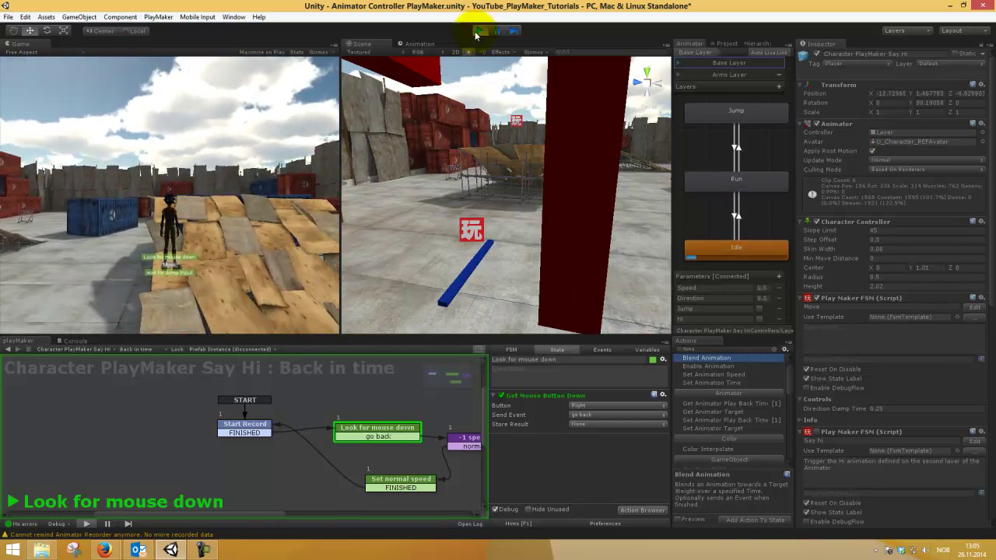
left_click(477, 30)
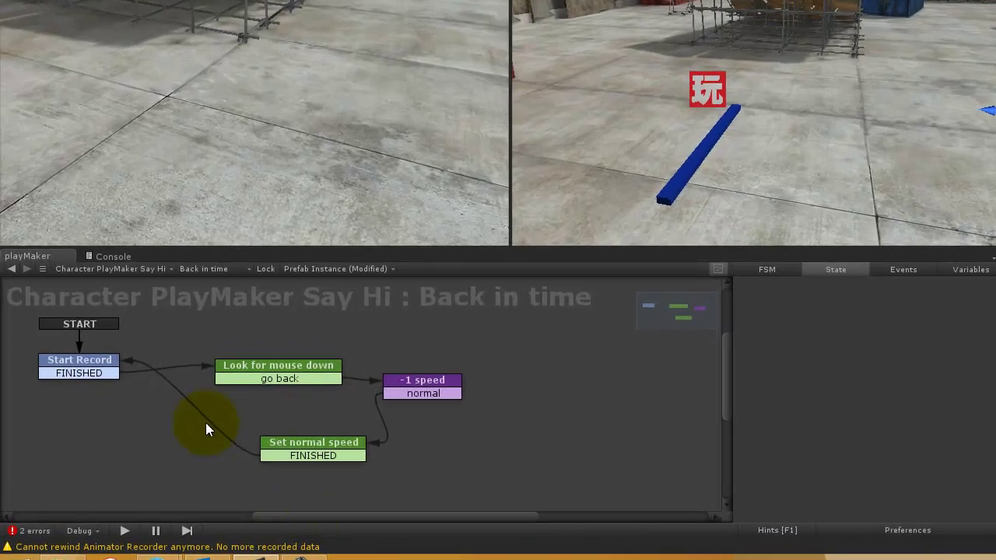
- Inspect the Start Record and Look for mouse down states, and trigger the go back event in the running scene after moving and jumping
left_click(66, 370)
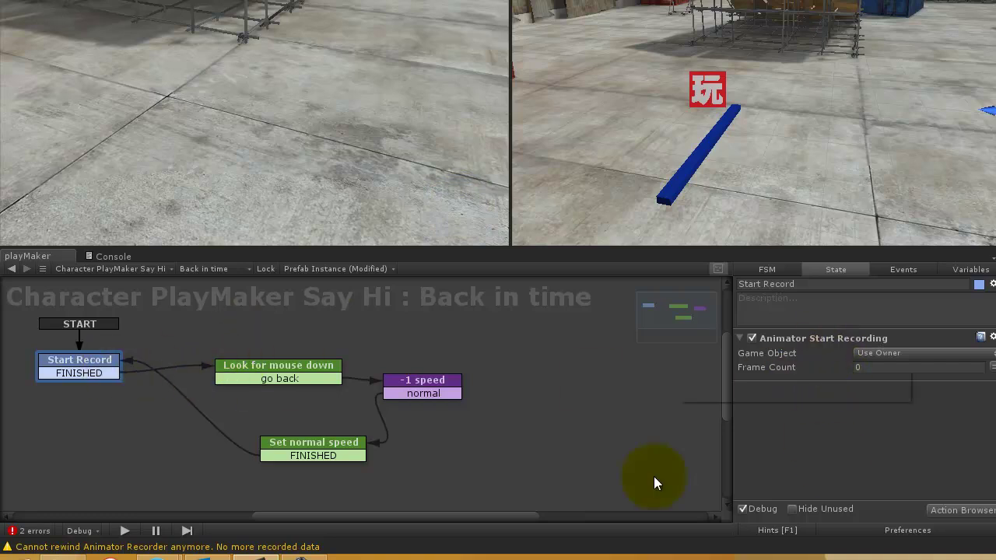
left_click(264, 365)
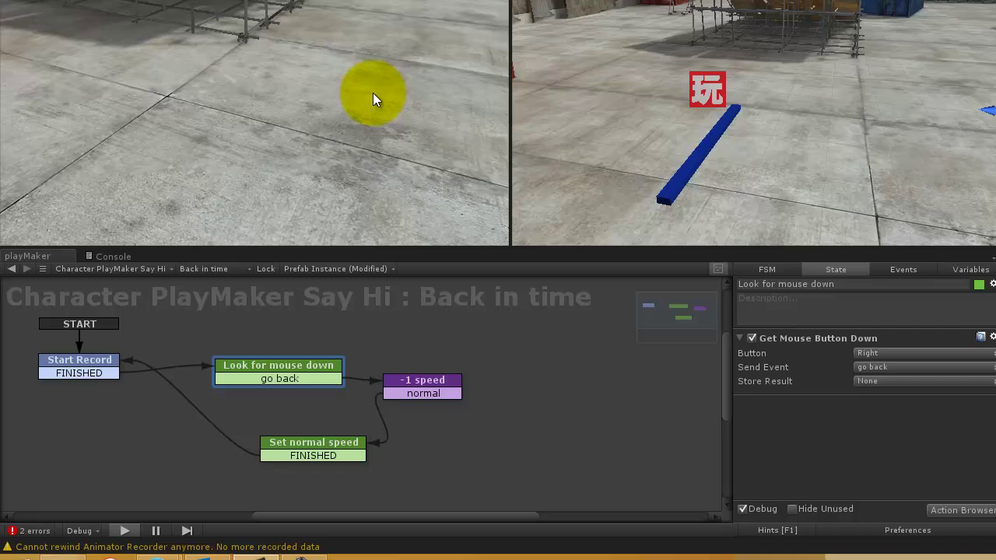
key("ctrl+p")
key("a")
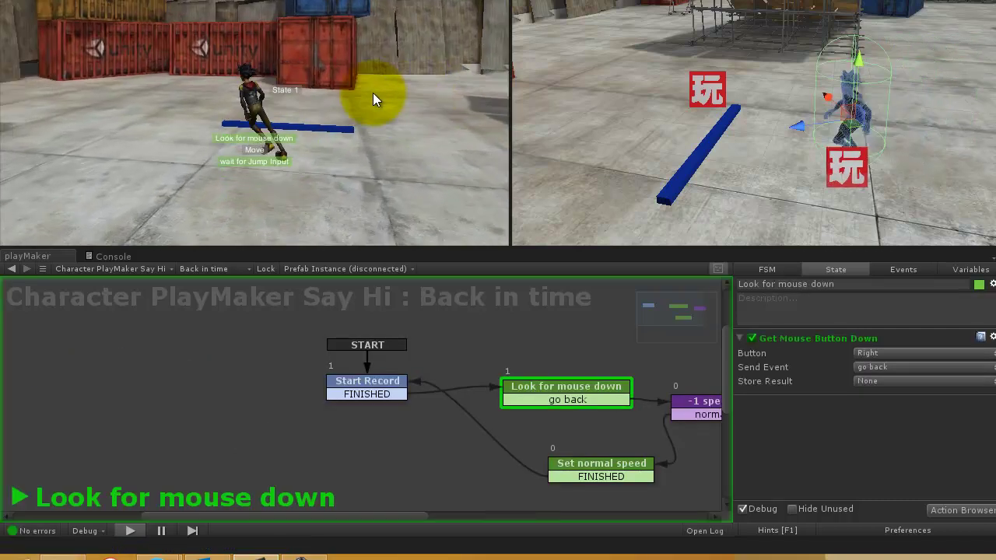
key("space")
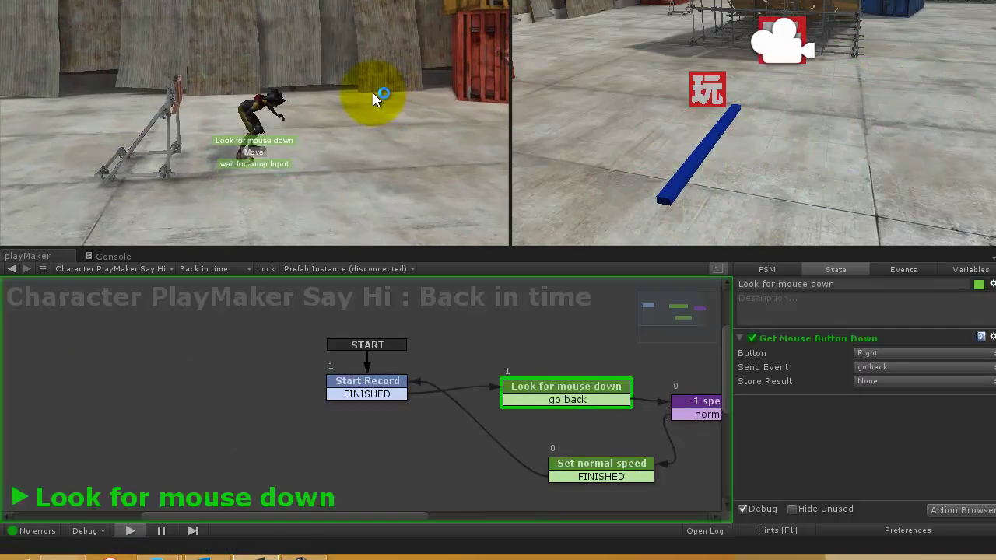
right_click(373, 93)
- Move the -1 speed state above Look for mouse down in the graph and trigger its normal event in the running scene
left_click_drag(694, 403, 620, 343)
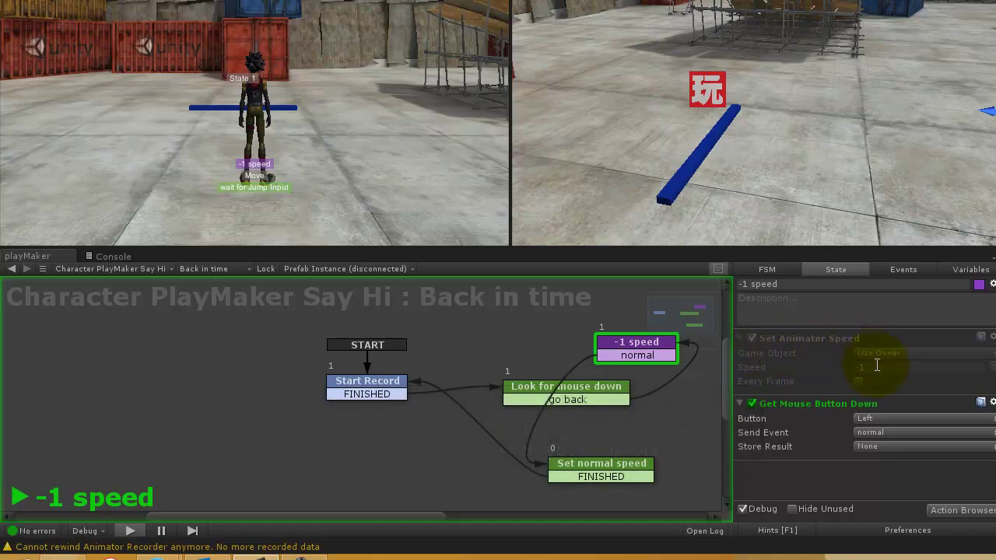
left_click(269, 133)
left_click(309, 119)
left_click(310, 120)
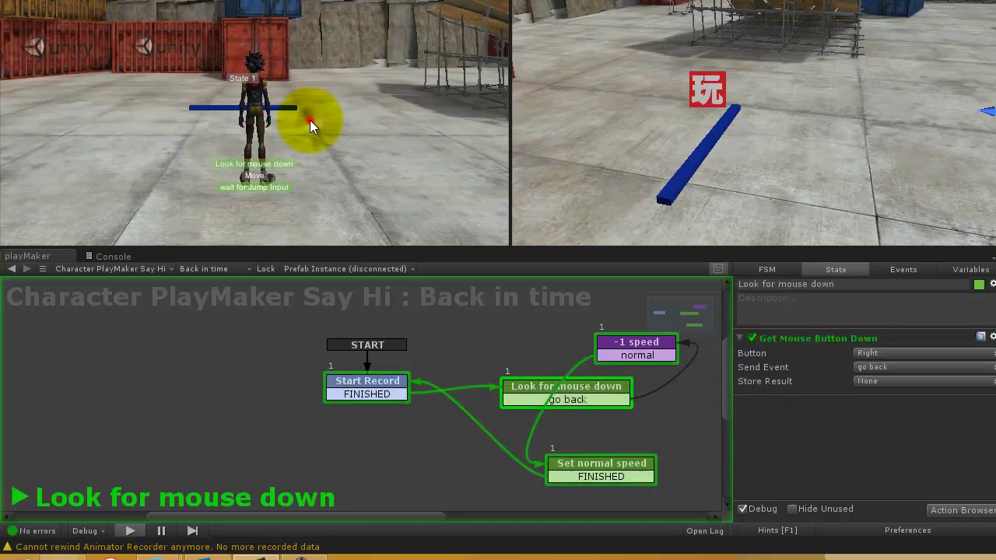
- Rewind the character during its run and jump in the running scene, and switch back to normal speed repeatedly
right_click(309, 120)
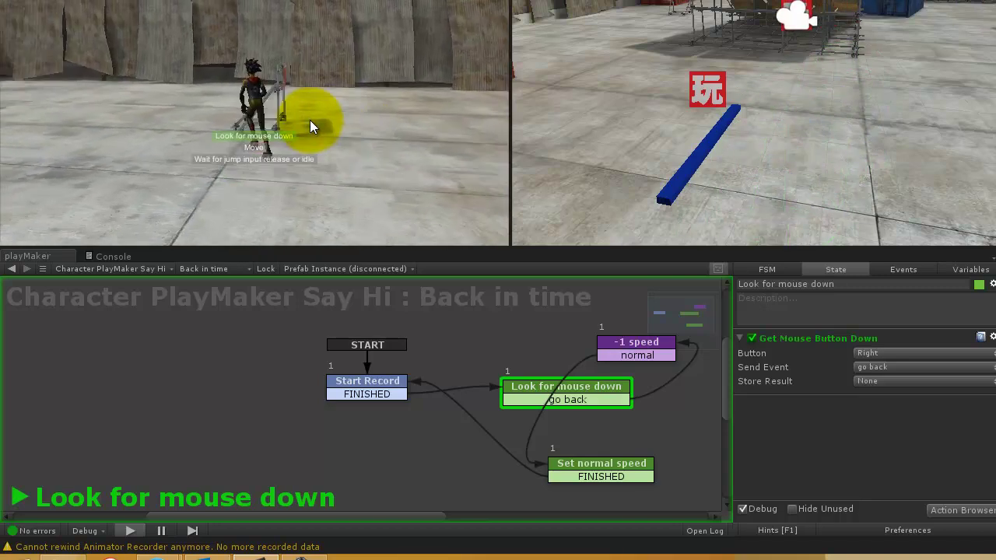
right_click(309, 119)
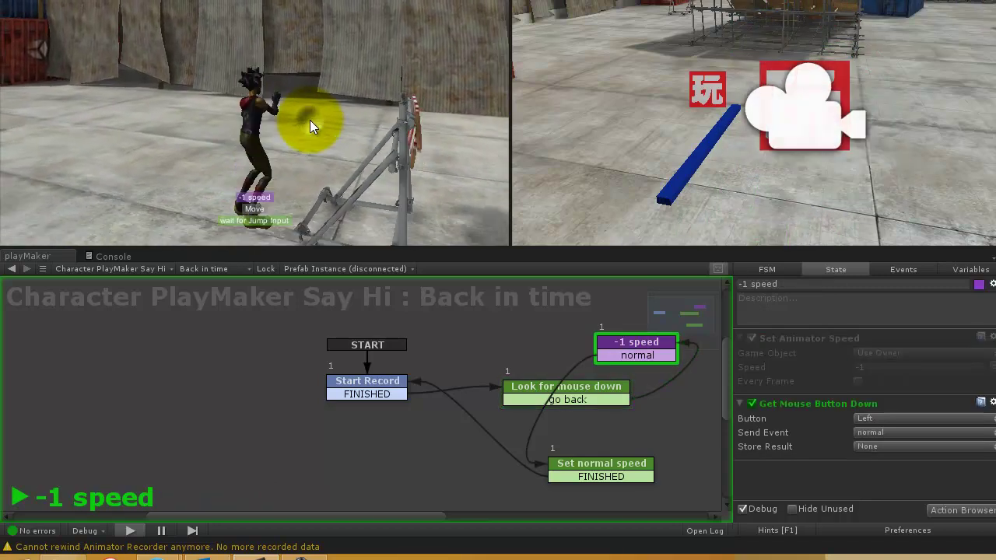
left_click(310, 120)
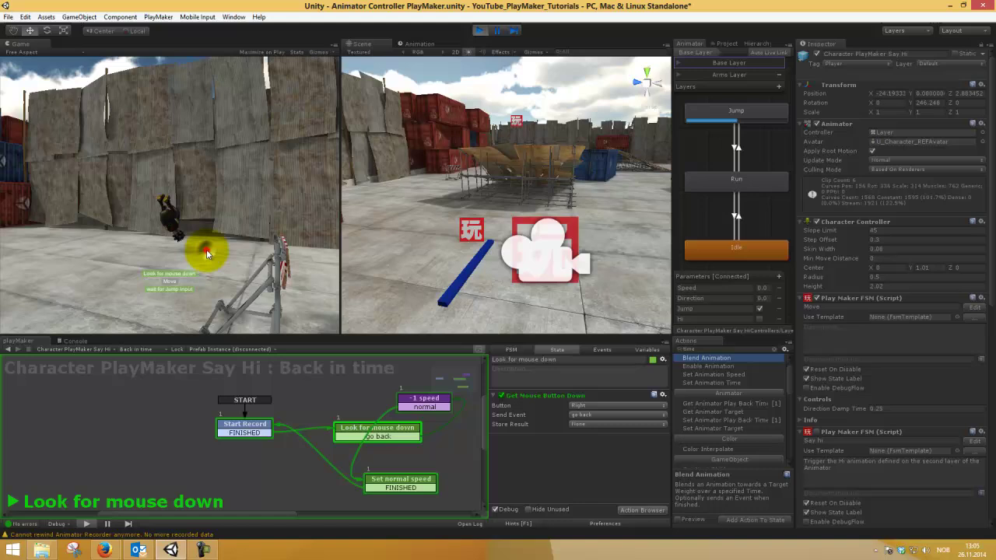
right_click(258, 185)
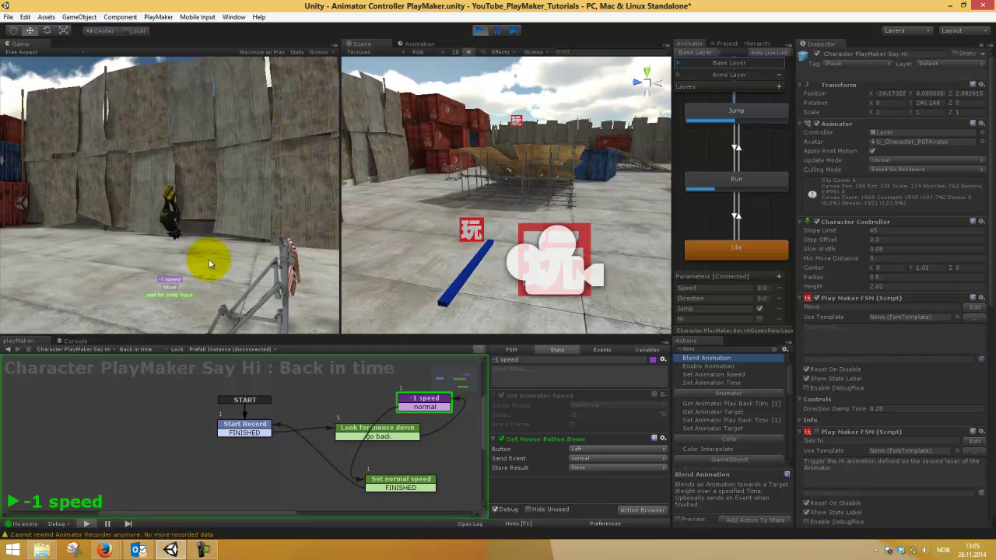
left_click(208, 258)
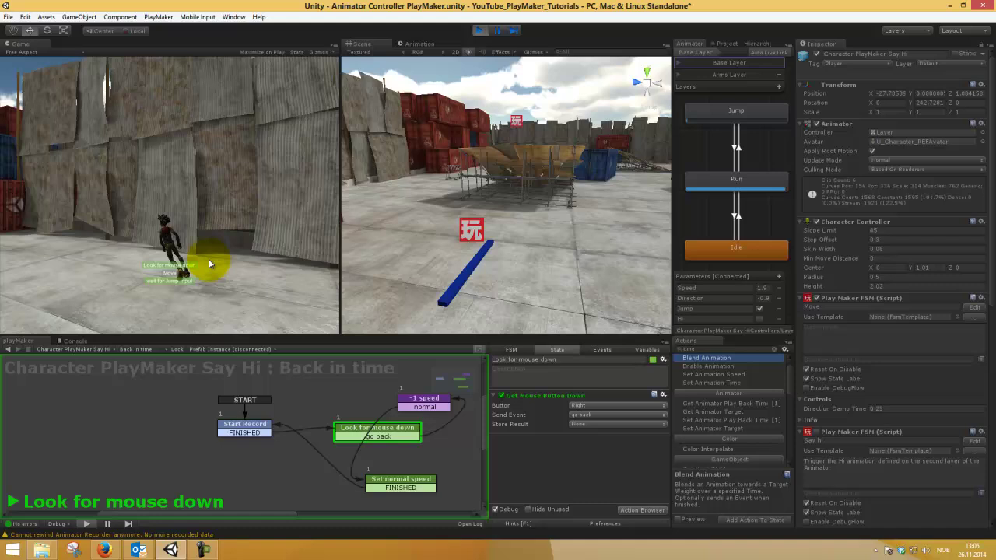
- Alternate between rewinding and normal speed as the character jumps by the corrugated wall, and stop the scene
right_click(209, 259)
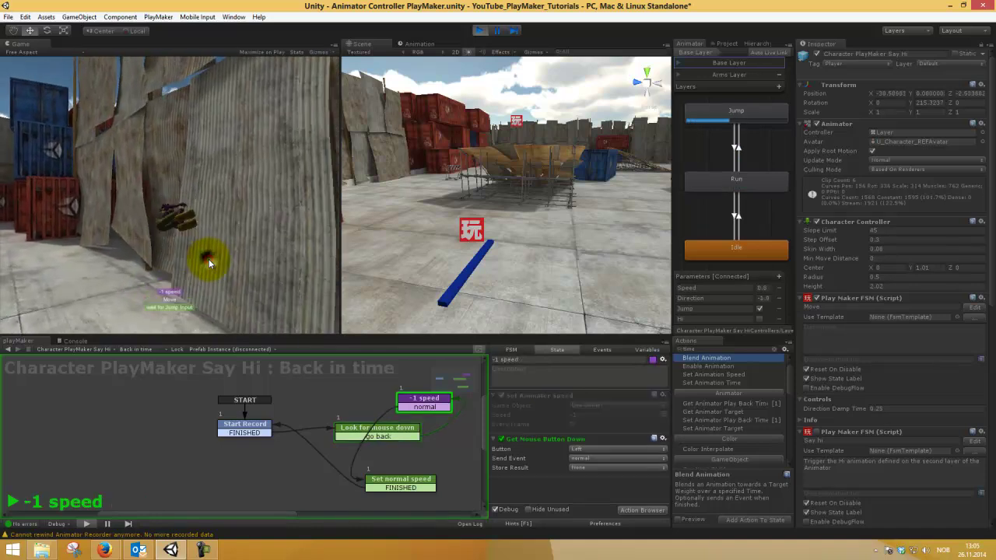
left_click(208, 259)
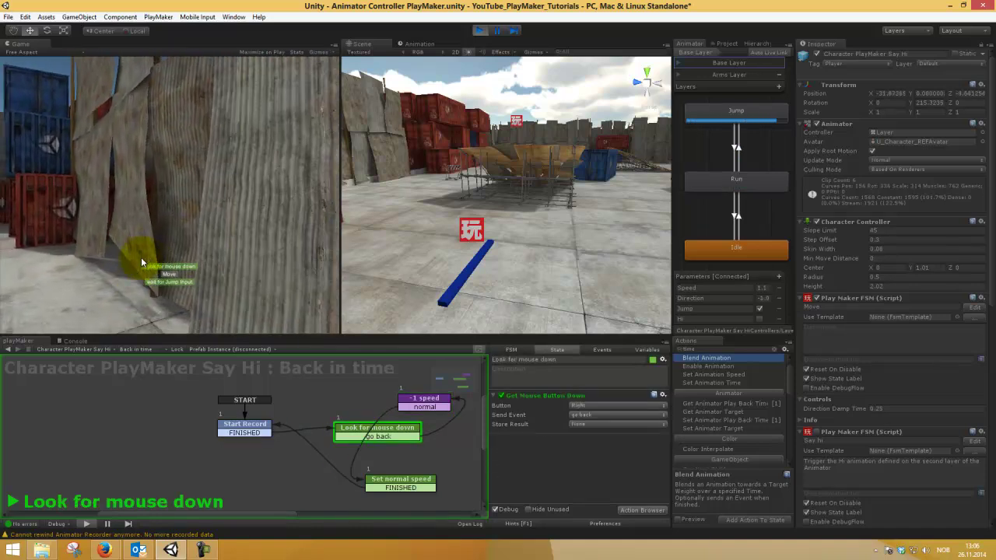
right_click(159, 269)
left_click(256, 258)
right_click(184, 308)
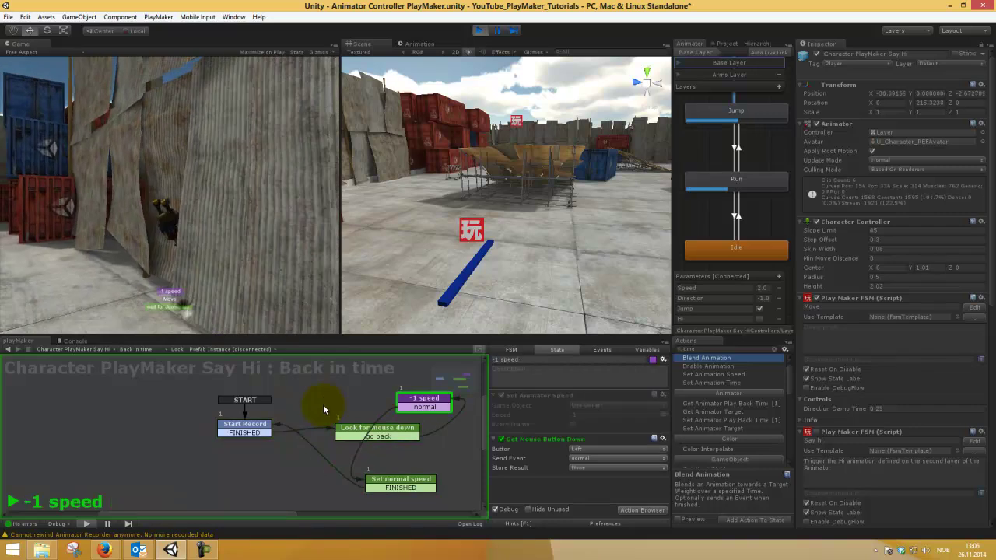
left_click(412, 479)
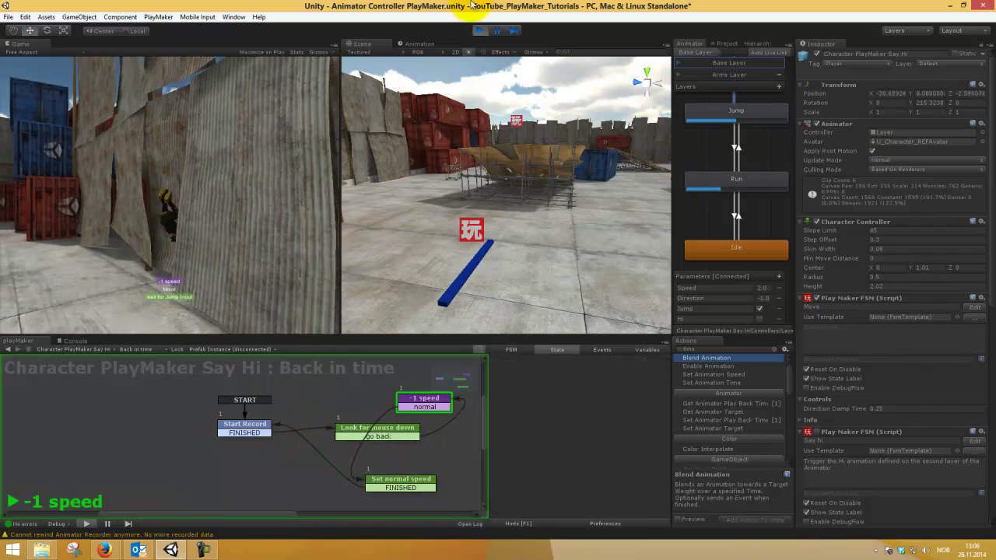
left_click(481, 31)
- Compare the Set Animator Speed actions of the Set normal speed and -1 speed states
left_click(215, 466)
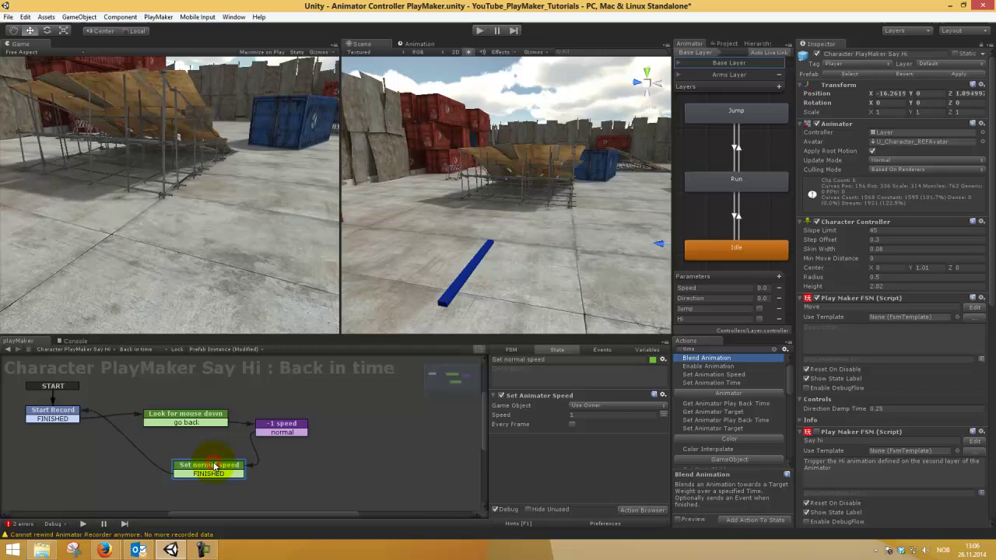
left_click(288, 431)
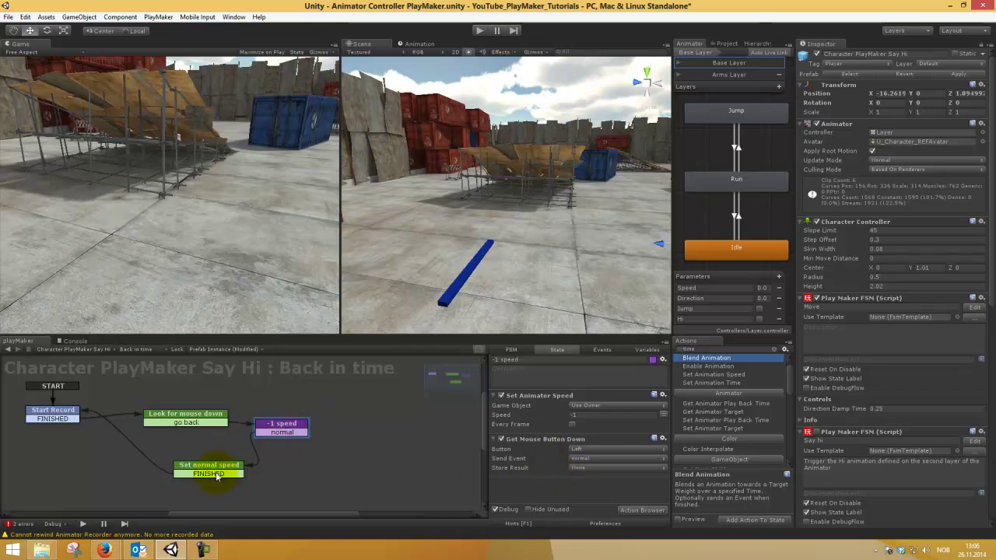
left_click(211, 469)
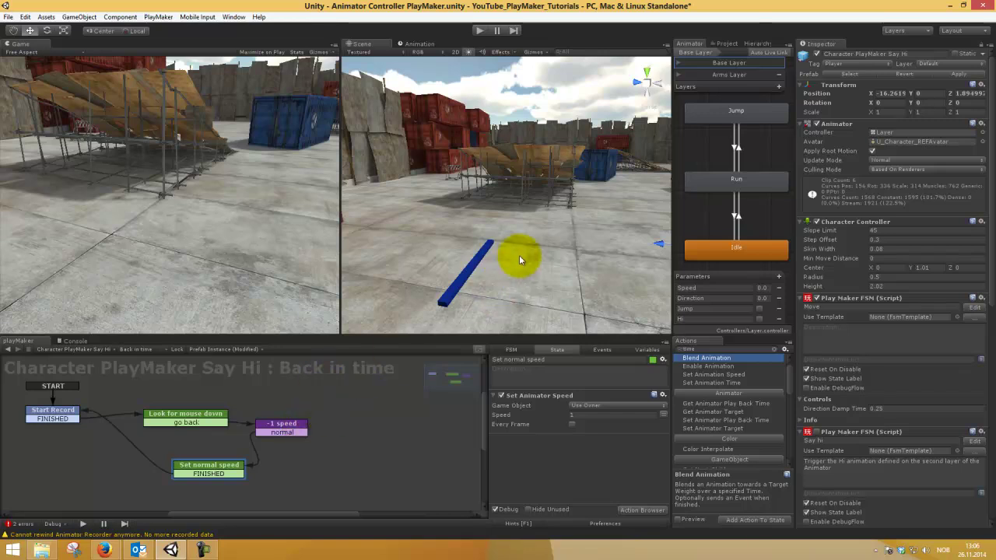
- Inspect State 1 and State 2 of the last Trap Trigger's FSM, and briefly run the scene before stopping it
left_click(761, 45)
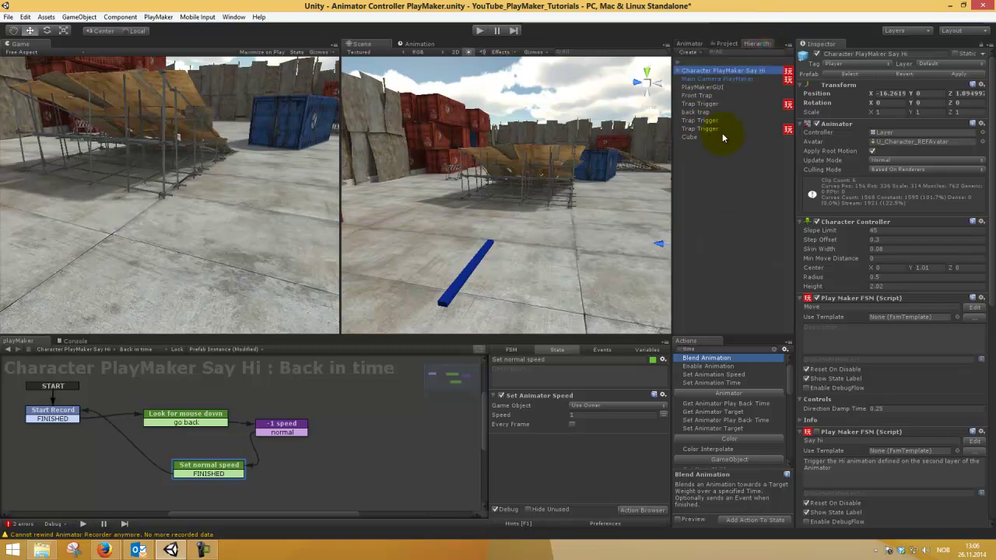
left_click(704, 129)
left_click(49, 415)
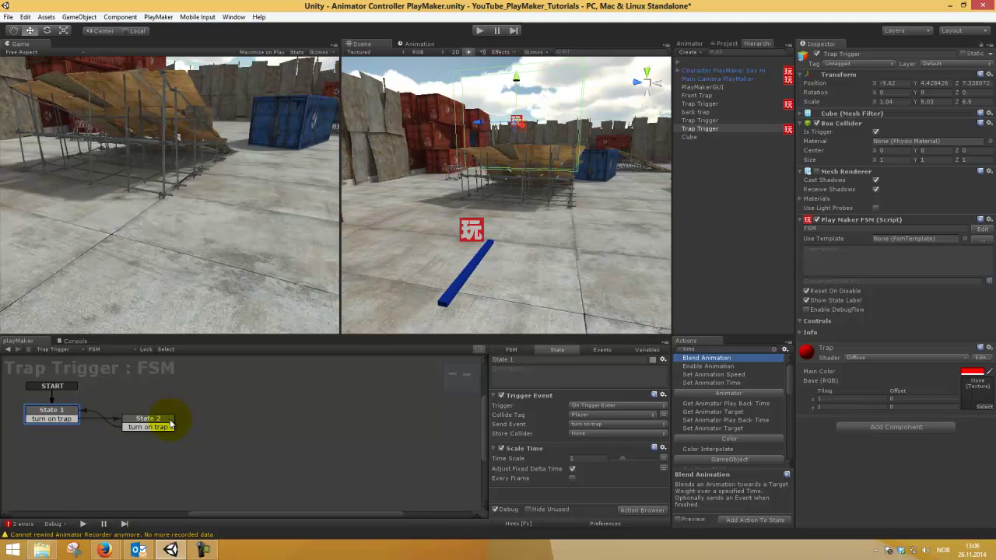
left_click(159, 421)
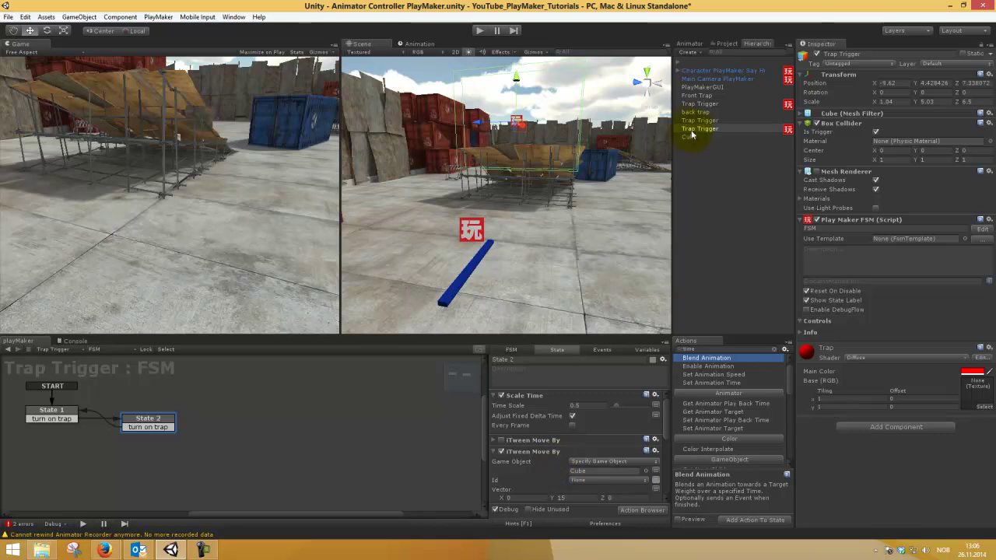
left_click(480, 32)
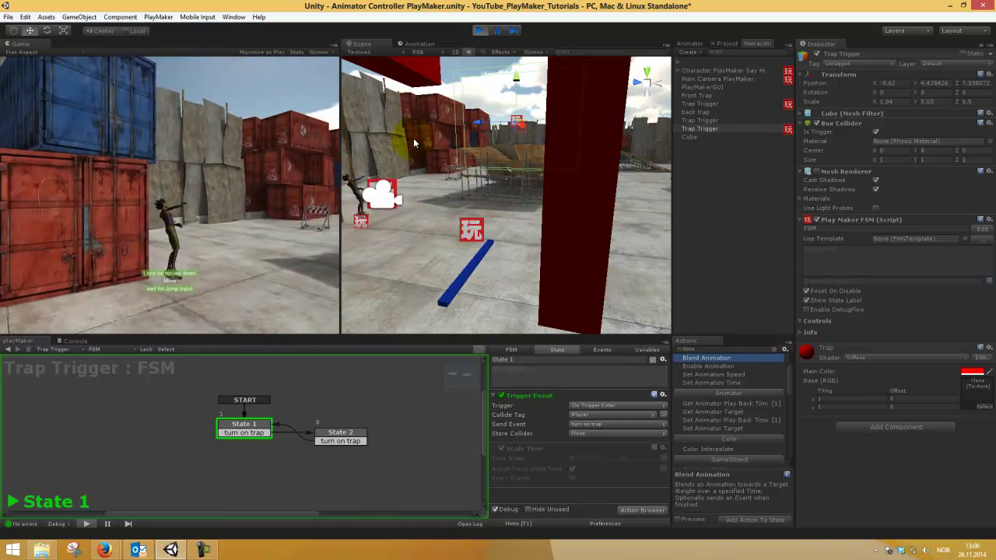
left_click(479, 30)
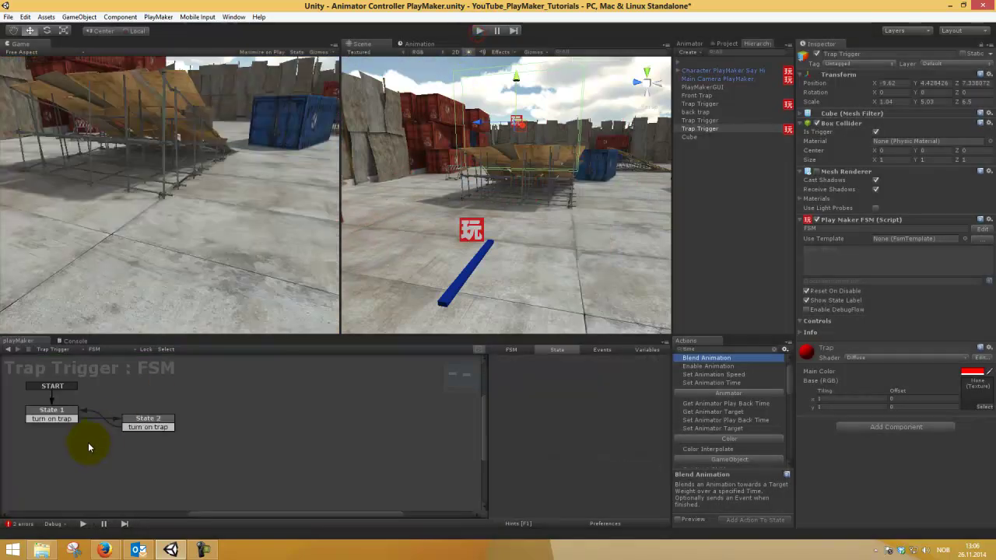
- Go back to Character PlayMaker Say Hi and review each state of its Back in time FSM, ending on Start Record
left_click(732, 79)
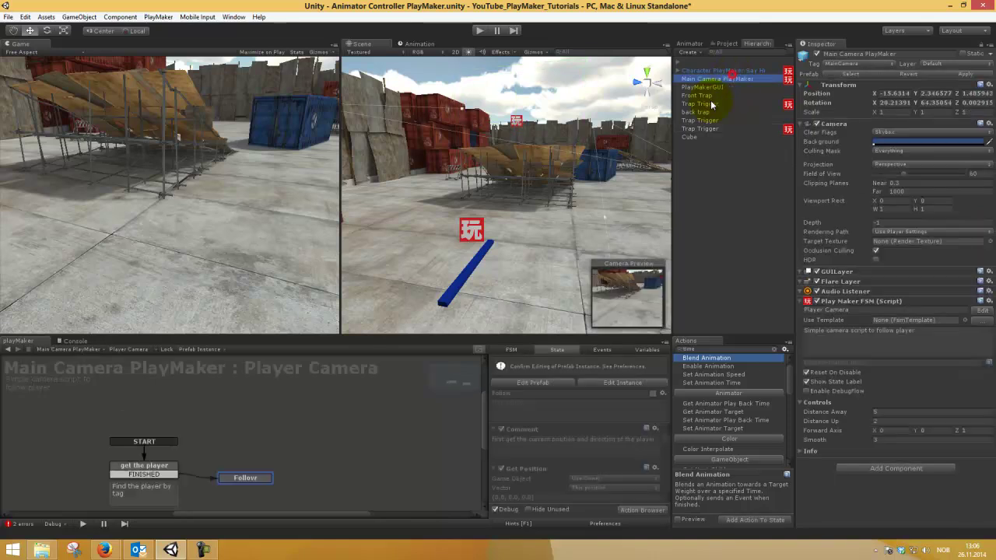
left_click(703, 70)
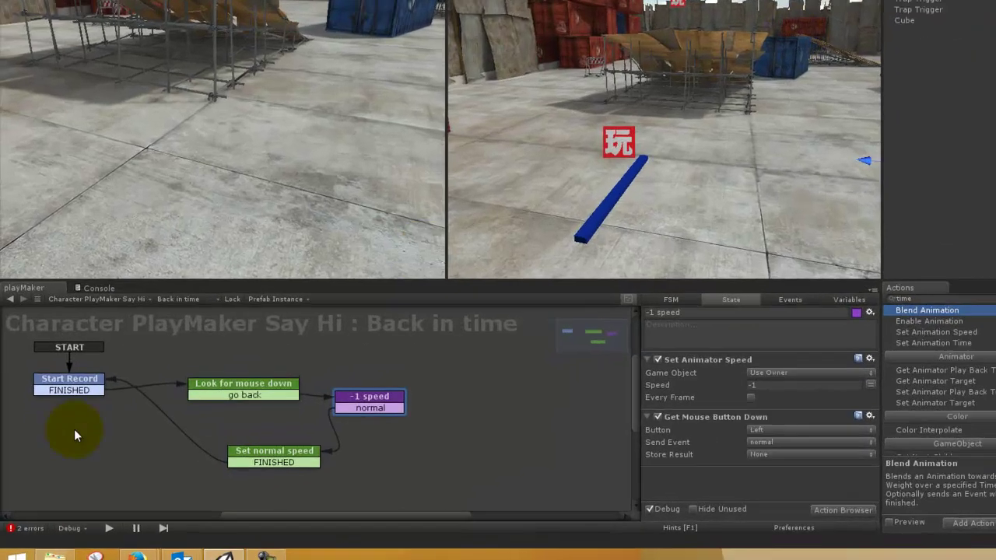
left_click(65, 415)
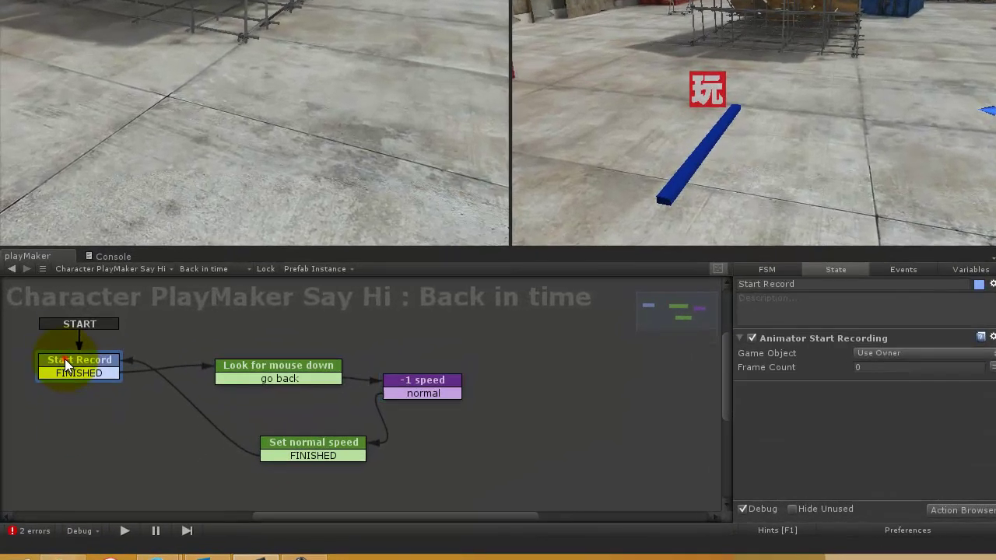
left_click(236, 365)
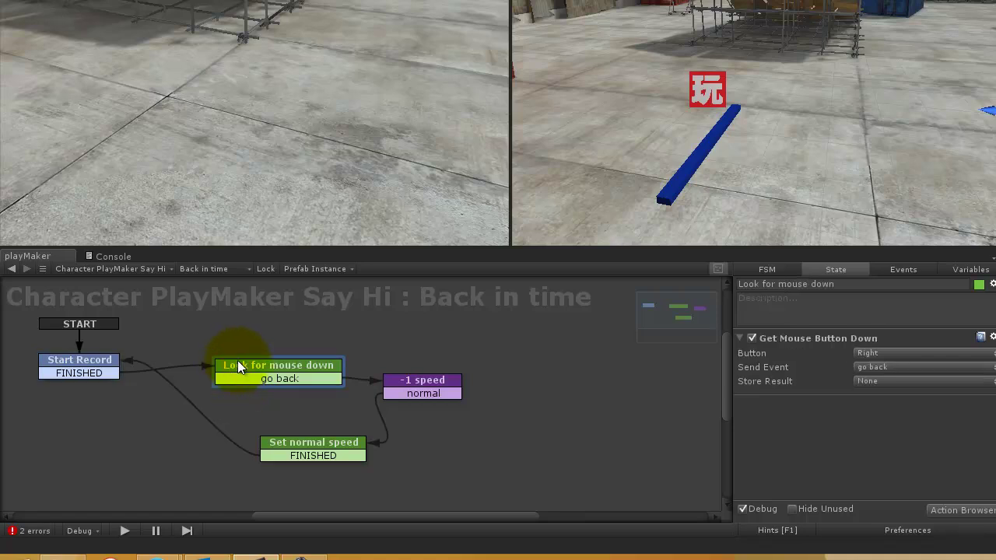
left_click(392, 379)
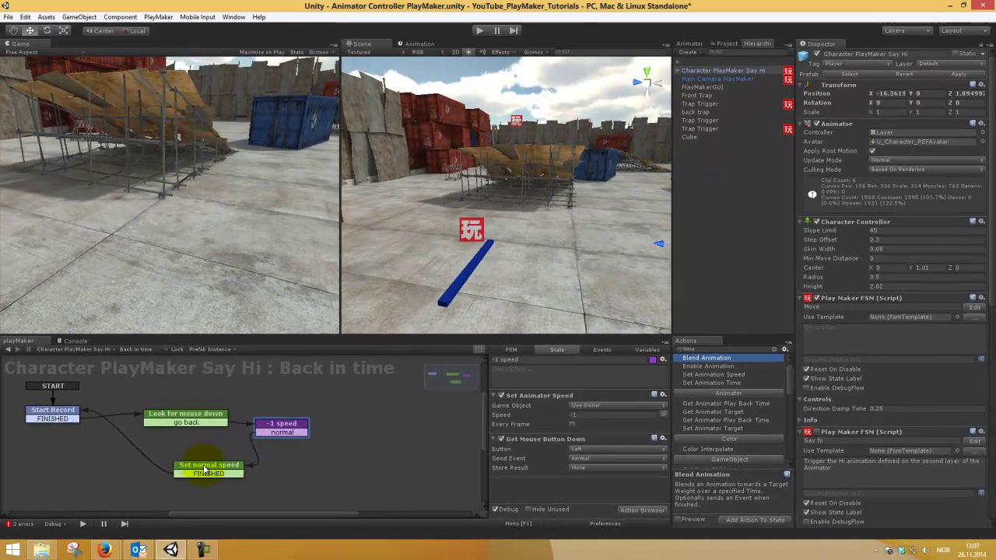
left_click(307, 443)
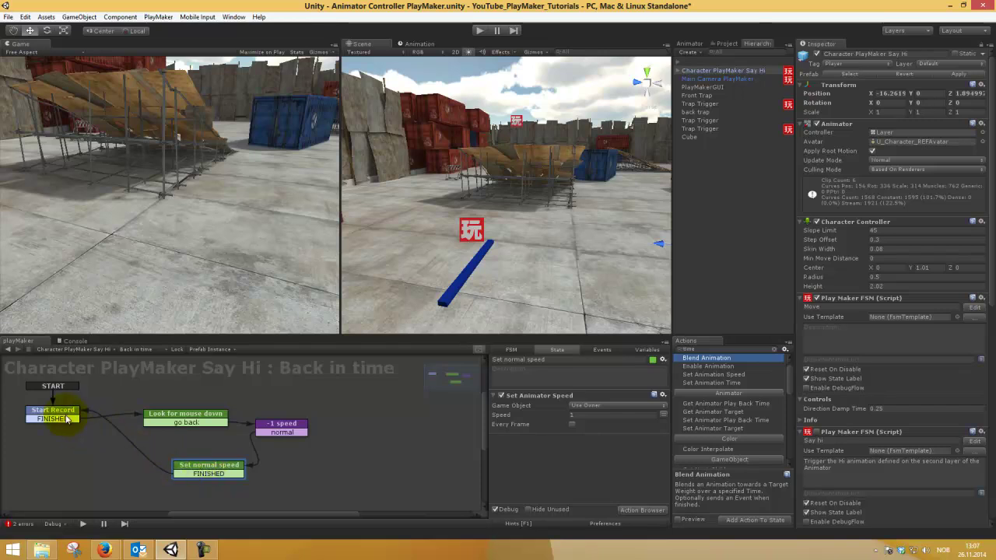
left_click(66, 417)
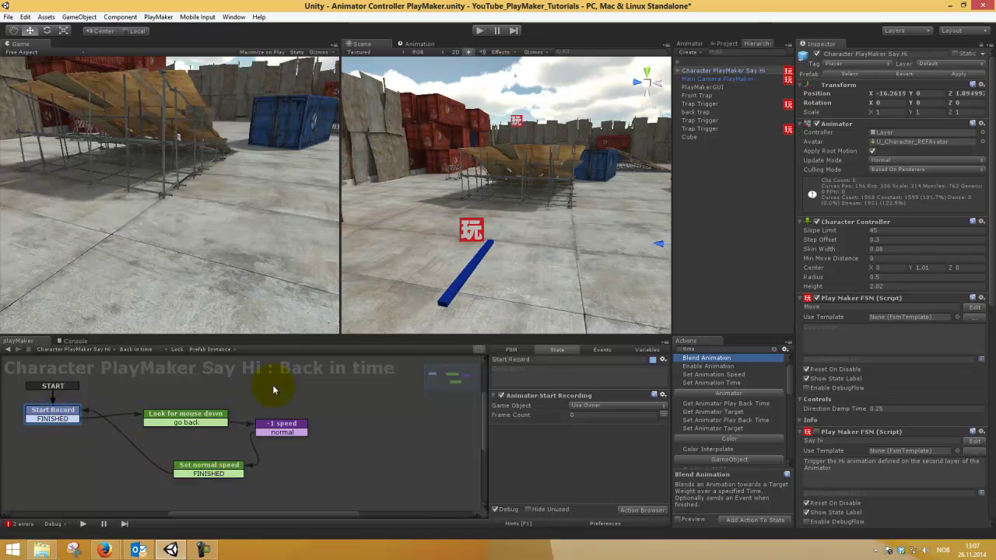
- Play the scene, run the character toward the red containers, rewind the run, and return to normal speed
left_click(479, 30)
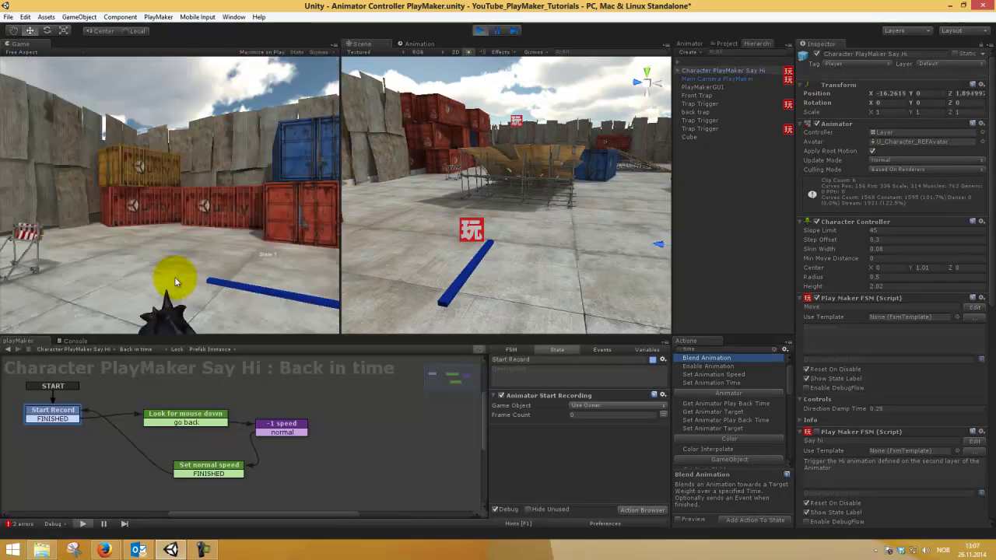
key("w")
key("a")
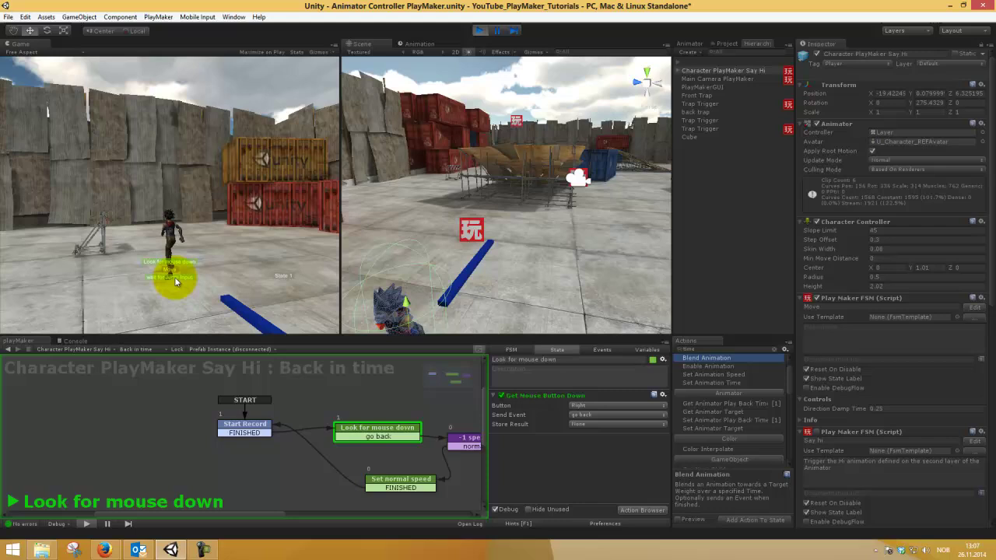
key("d")
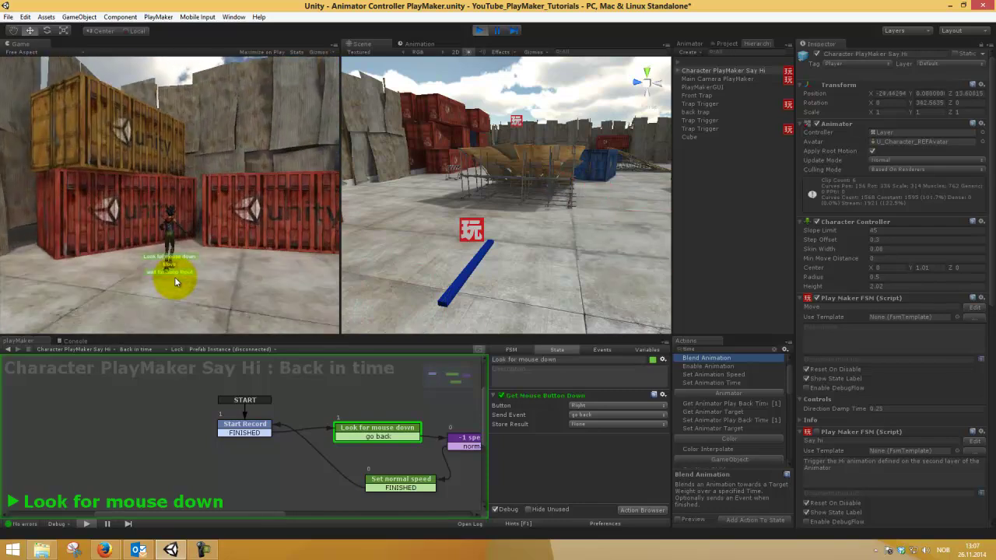
right_click(178, 256)
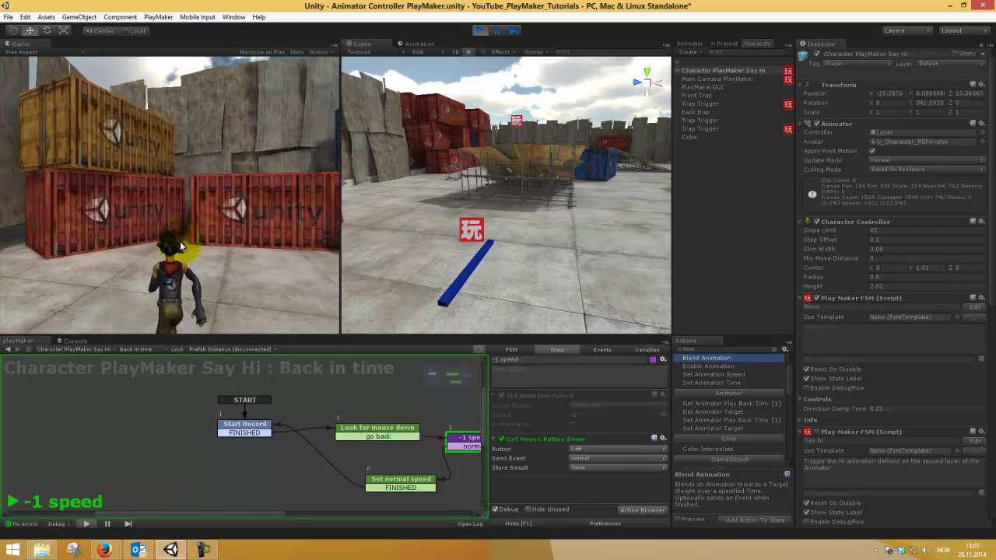
left_click(180, 246)
- Run the character forward and right past the containers, make it jump, and test rewinding and resuming normal speed
key("w")
key("d")
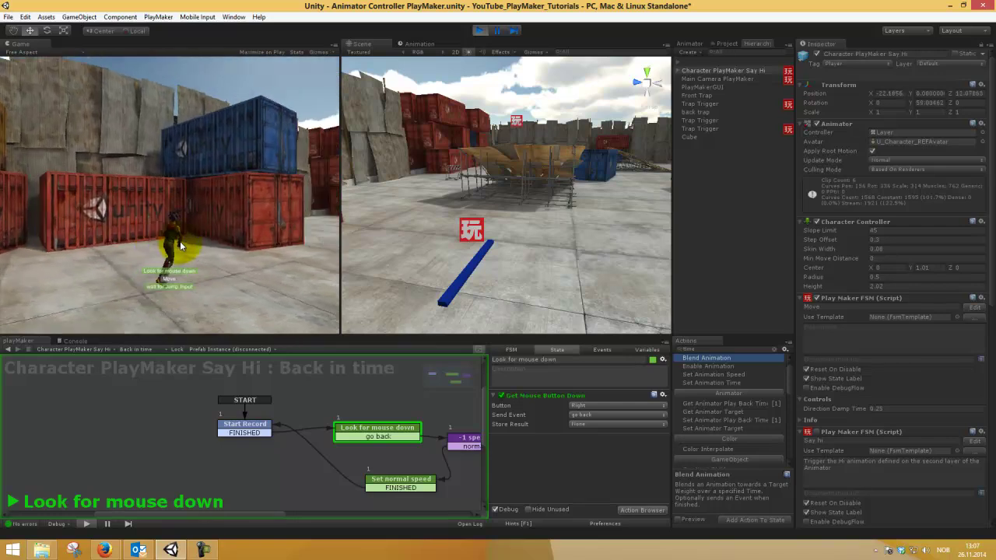
key("space")
right_click(179, 245)
left_click(179, 246)
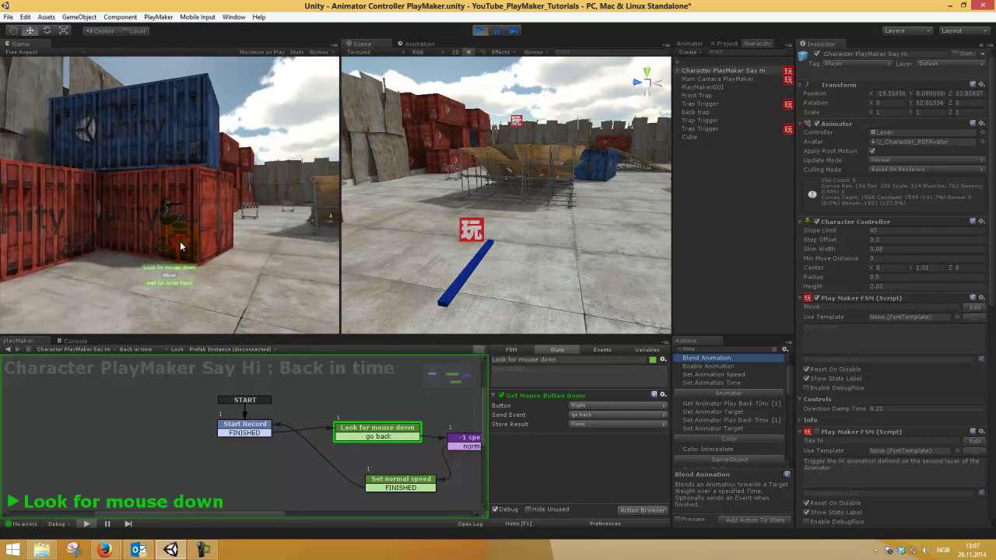
- Switch rapidly back and forth between rewinding and normal speed while the character jumps beside the containers
right_click(180, 245)
left_click(180, 245)
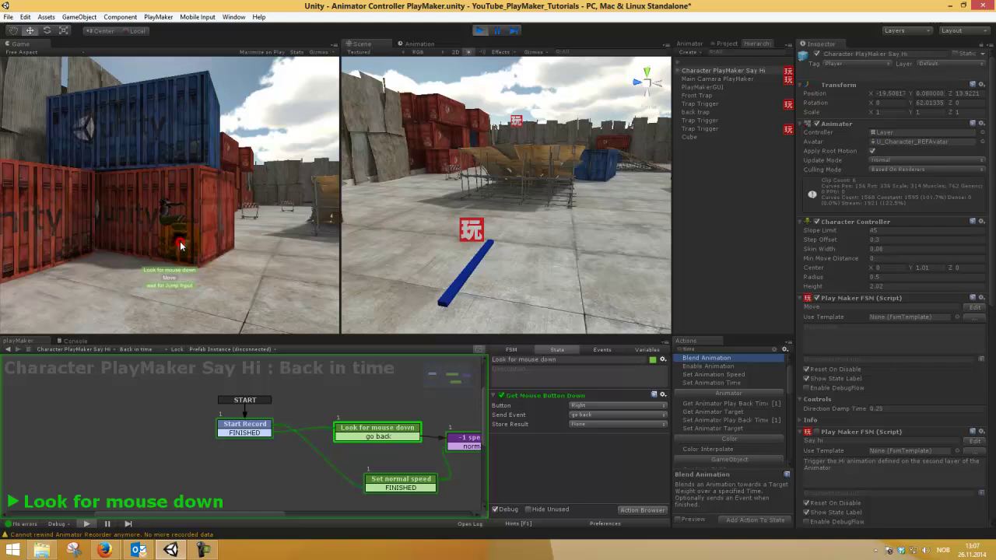
right_click(180, 245)
left_click(180, 245)
right_click(180, 245)
left_click(180, 245)
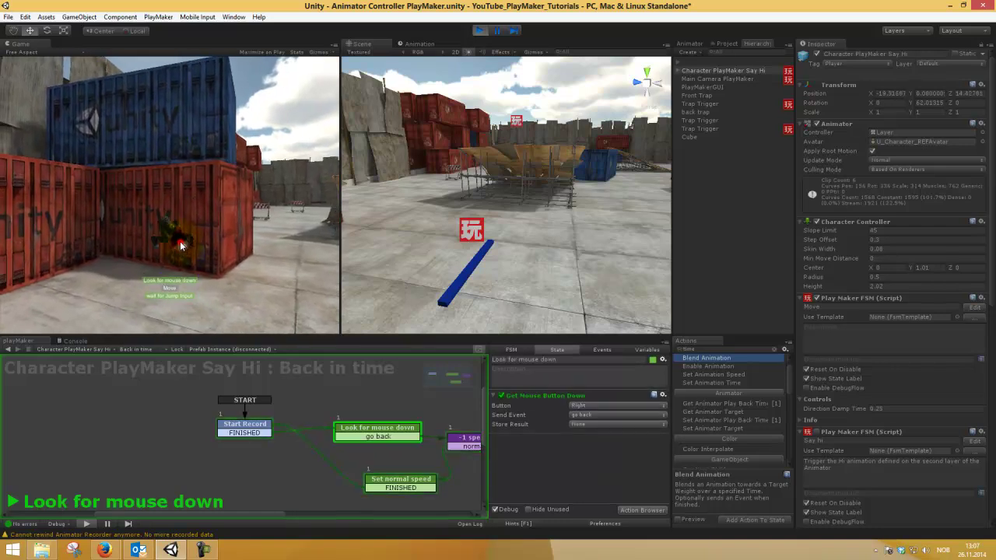
right_click(179, 245)
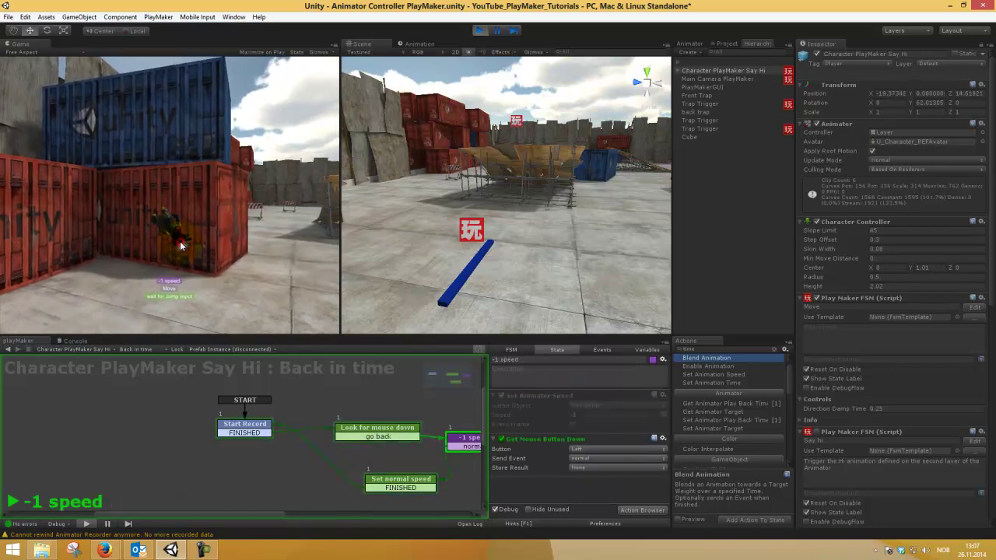
left_click(180, 245)
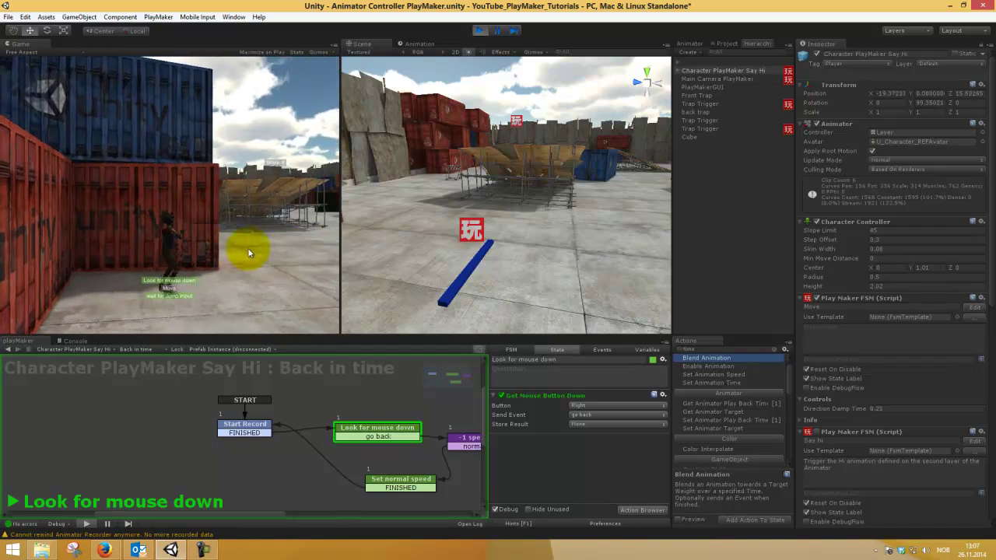
right_click(271, 241)
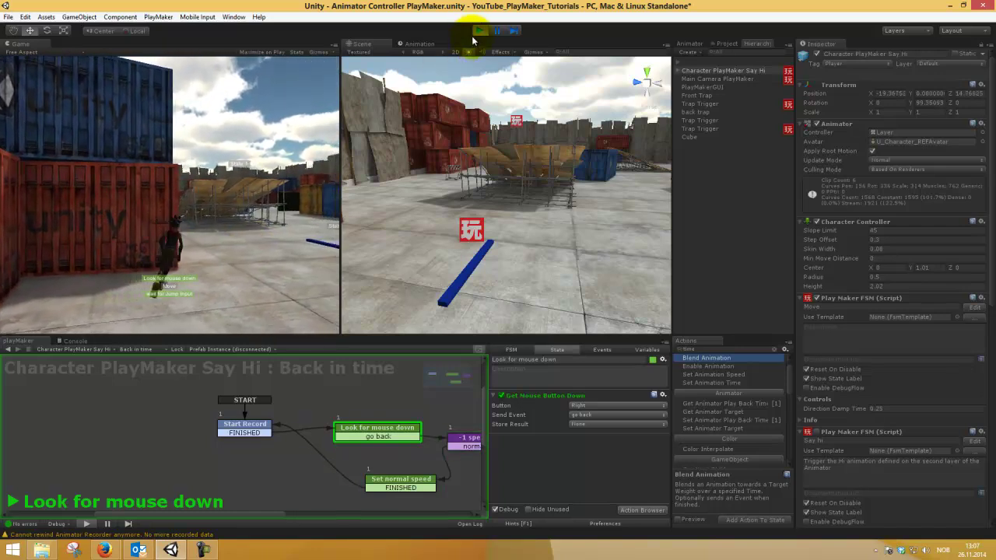